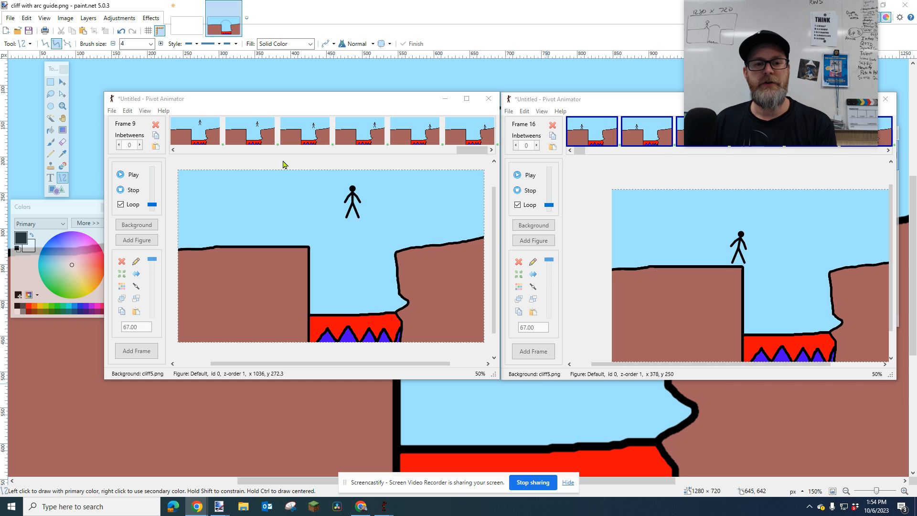
Step: Stop the playback of both jump animations
left_click(129, 190)
left_click(524, 190)
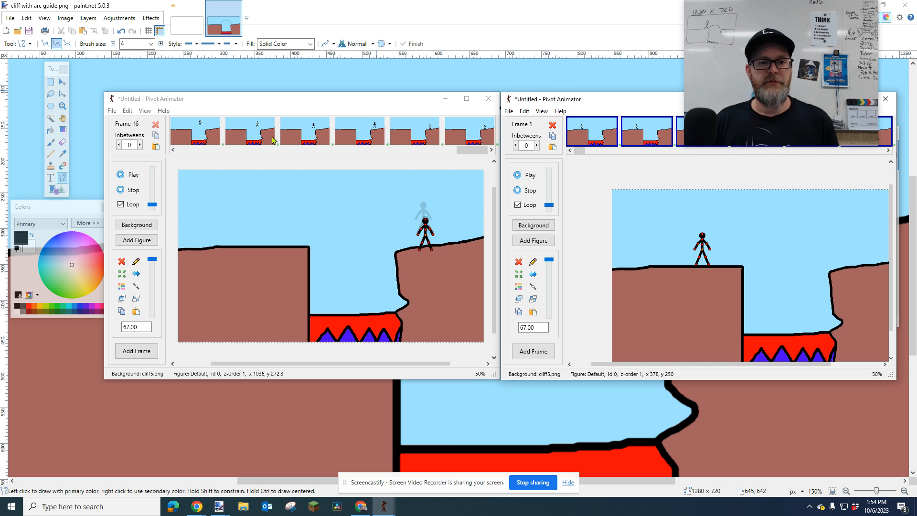
Step: Step back through the frames of the first jump animation from the landing to the start, comparing the figure's positions
left_click(381, 102)
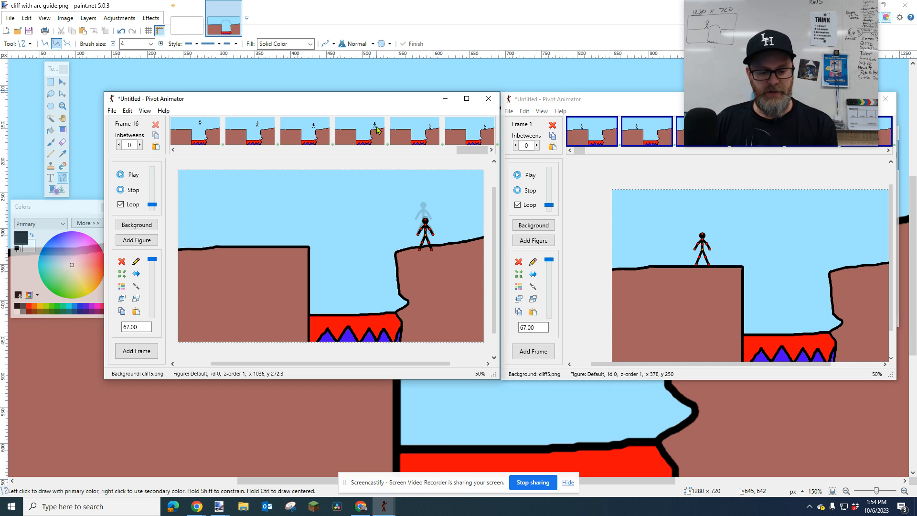
key("Left")
key("Left")
key("Left")
key("Left")
key("Left")
key("Left")
key("Left")
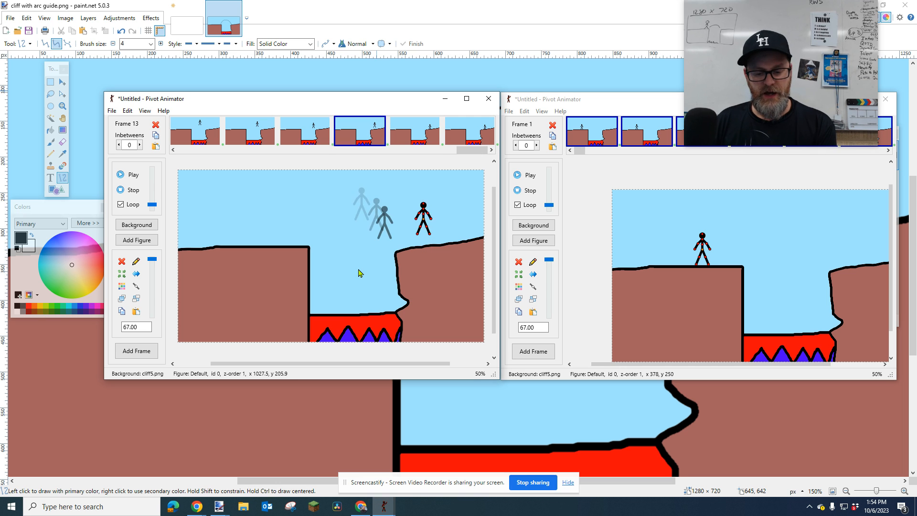
key("Left")
key("Left")
key("Left")
key("Left")
key("Left")
key("Left")
key("Left")
key("Left")
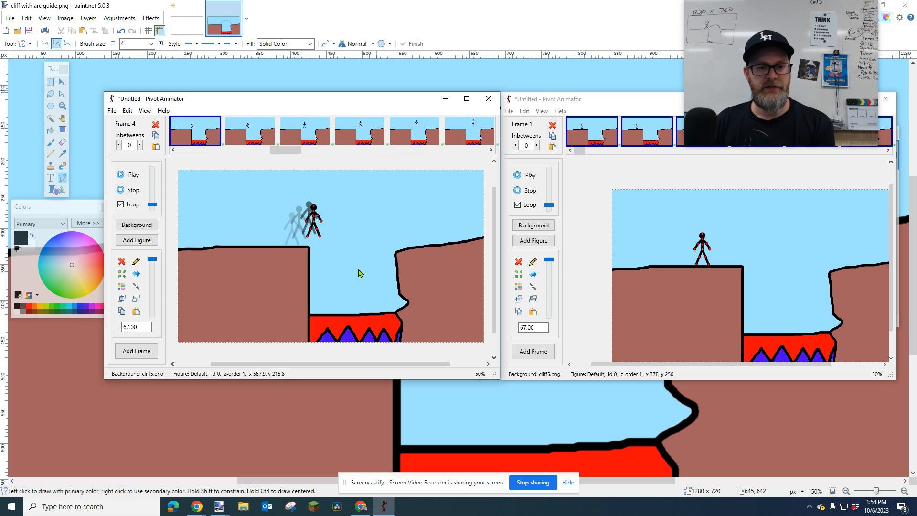
Step: Step forward through the first animation to frame 10, examining the figure's rise from takeoff to past the peak
key("Right")
key("Right")
key("Right")
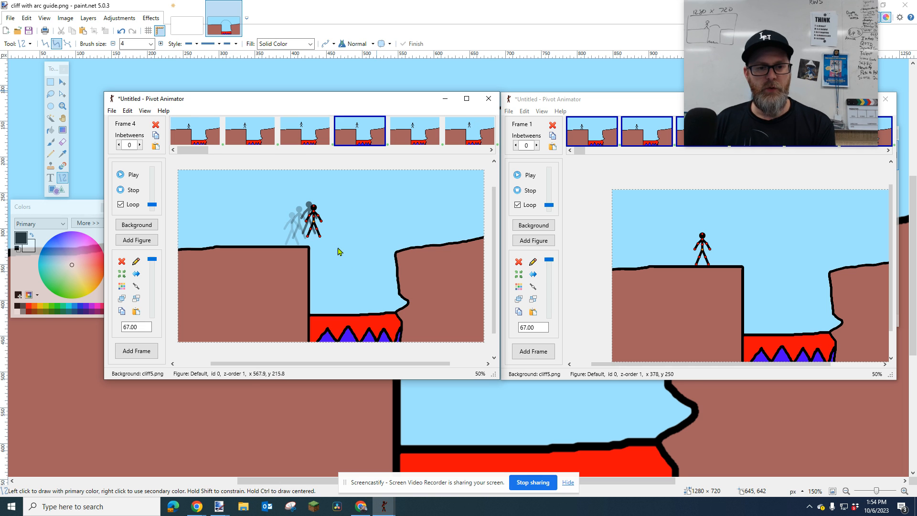
key("Right")
key("Right")
key("Right")
key("Right")
key("Right")
key("Right")
key("Right")
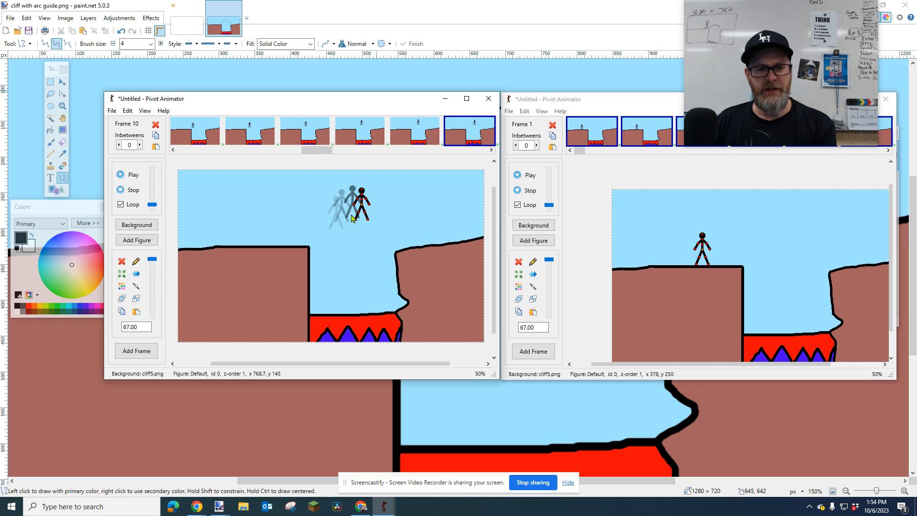
Step: Examine the onion-skin spacing between figures in frames 7 to 10, around the peak of the first jump
key("Left")
key("Left")
key("Left")
key("Left")
scroll(297, 236, "up", 3)
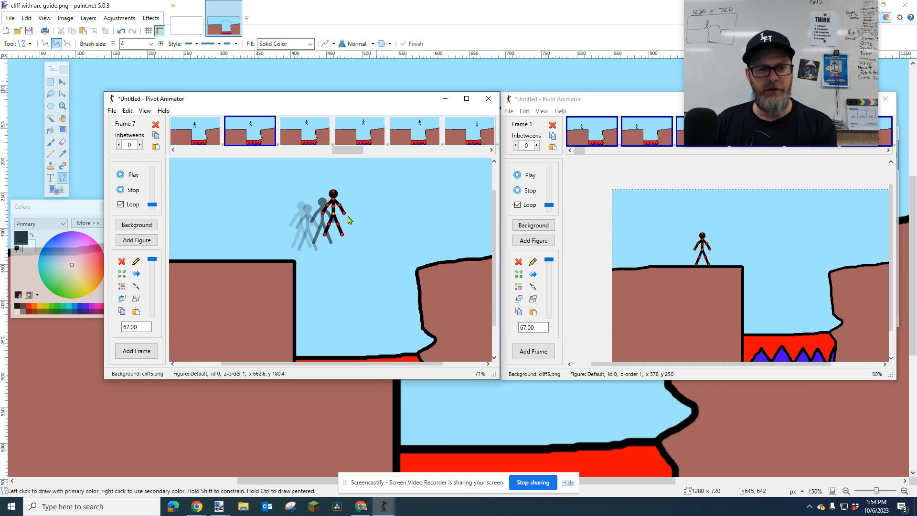
key("Right")
key("Right")
key("Right")
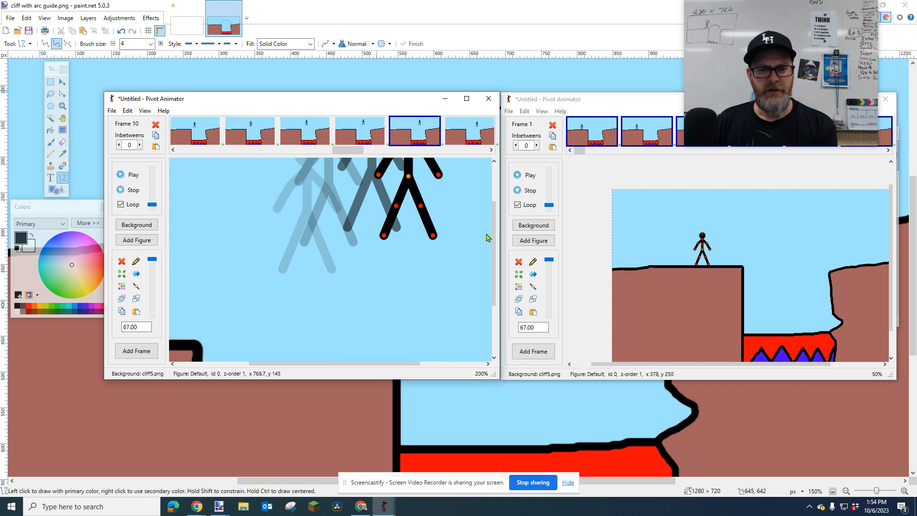
Step: Examine the figure's descent and landing in frames 10 to 15 of the first animation, rechecking frames 13 to 15
scroll(477, 248, "up", 3)
key("Right")
key("Right")
left_click_drag(371, 364, 377, 366)
scroll(427, 298, "down", 4)
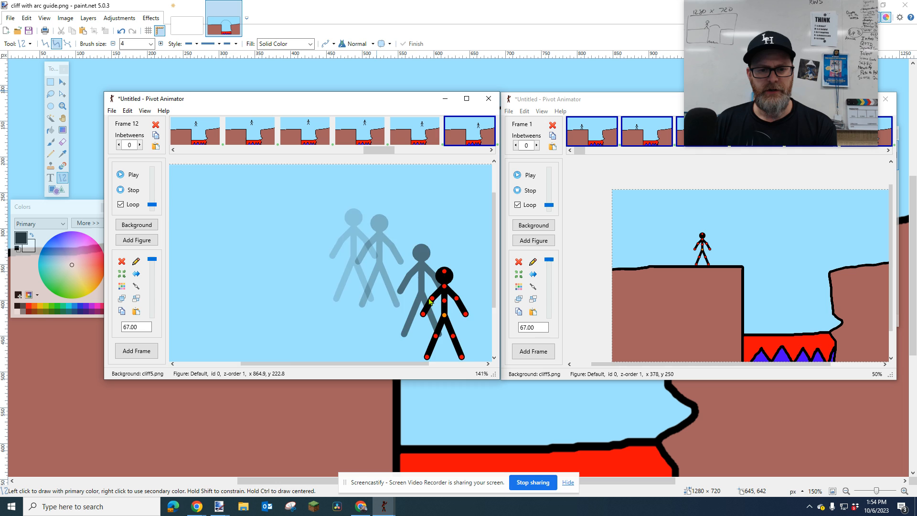
key("Right")
key("Right")
key("Right")
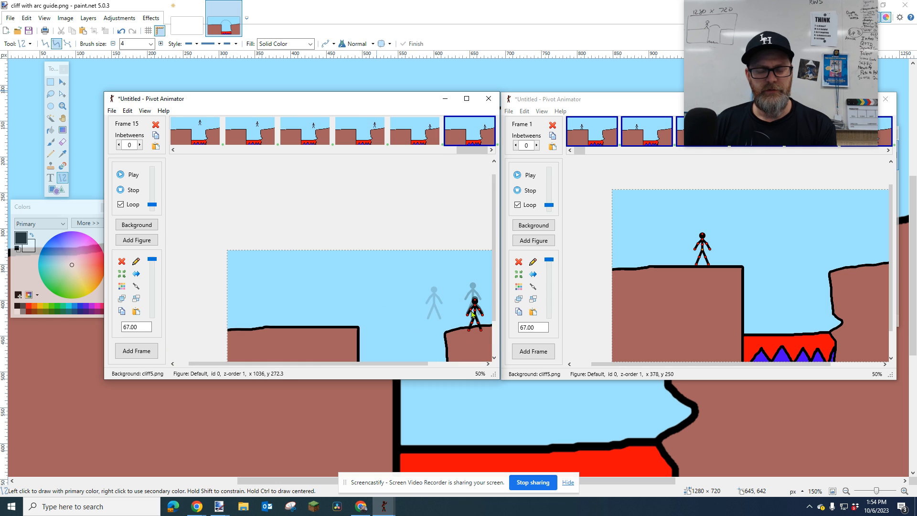
key("Left")
key("Left")
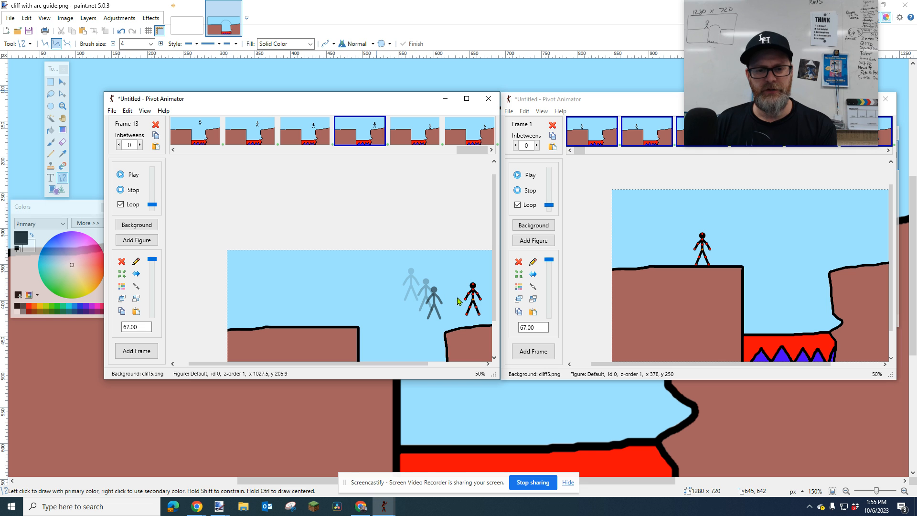
key("Right")
key("Right")
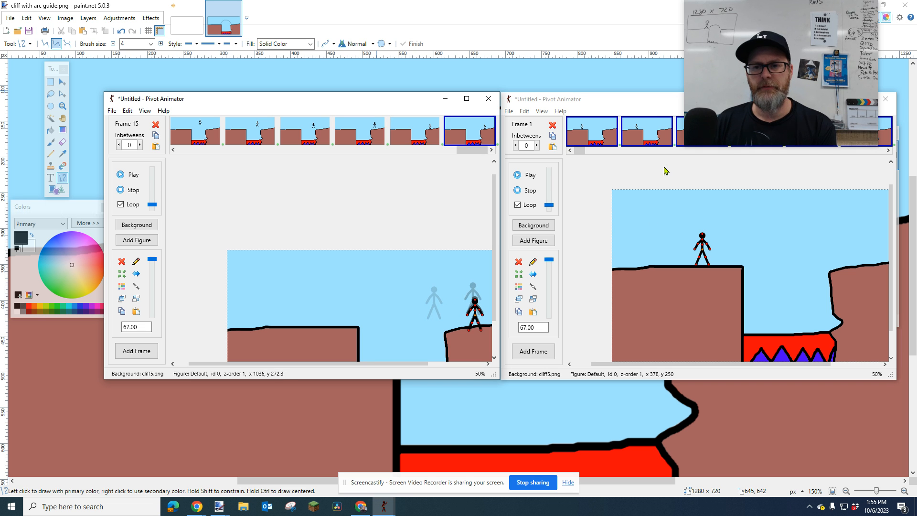
Step: Bring the second animation's window to the front, move it over the first and enlarge it
left_click(648, 110)
left_click_drag(602, 104, 270, 99)
left_click_drag(560, 377, 715, 421)
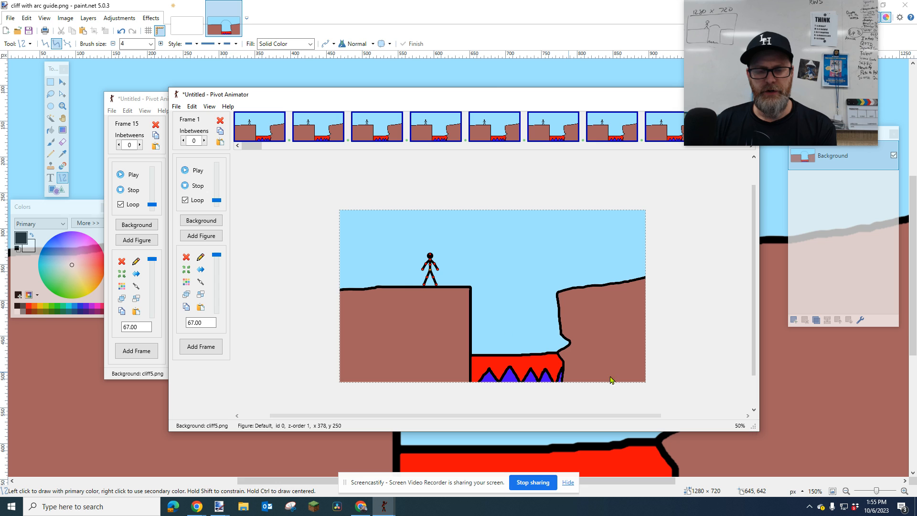
Step: Step through the opening frames of the second animation, examining the figure standing and starting to move on the cliff
scroll(521, 274, "up", 2)
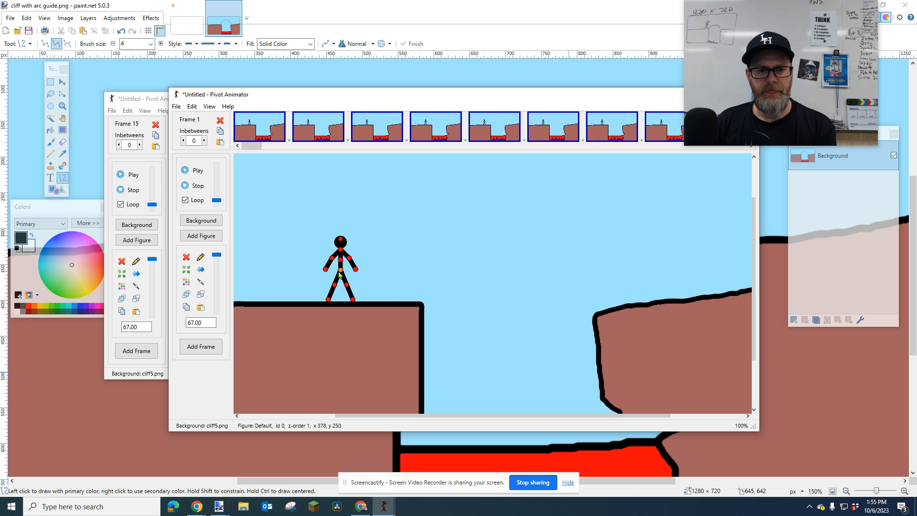
key("Right")
key("Right")
key("Right")
key("Right")
key("Right")
key("Right")
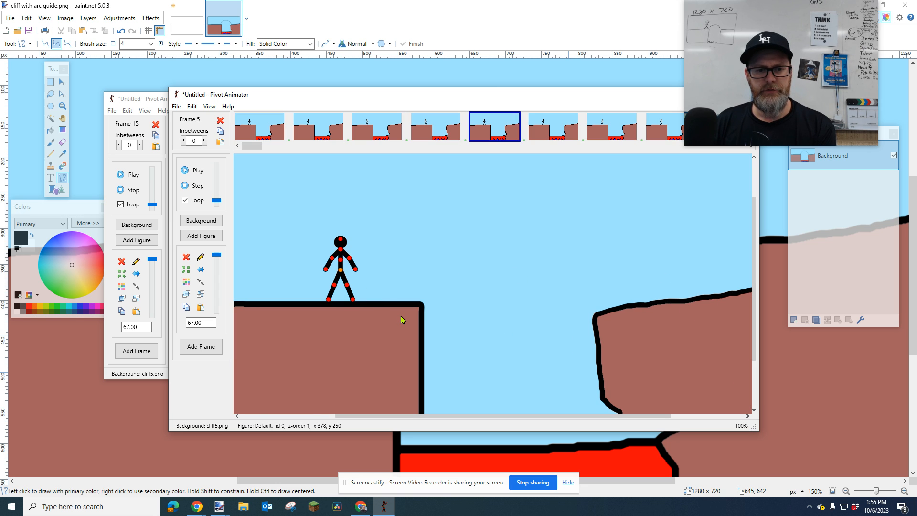
key("Right")
key("Right")
key("Right")
key("Left")
key("Left")
key("Left")
key("Left")
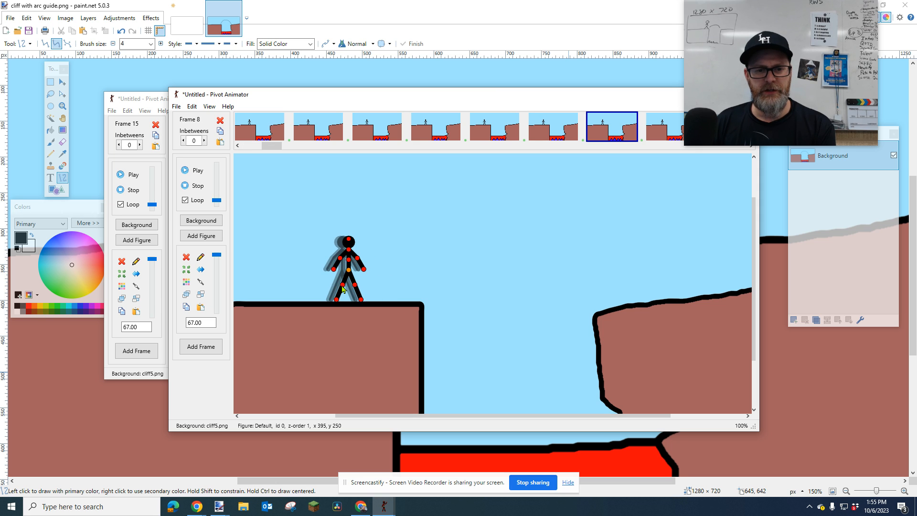
Step: Examine the spacing between figure positions in frames 7 to 12 as the figure moves toward the cliff edge
scroll(338, 279, "up", 3)
key("Right")
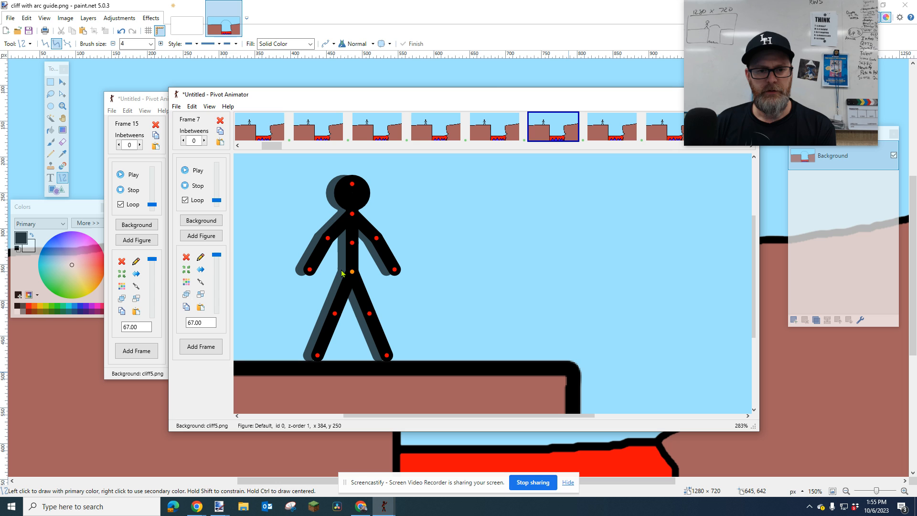
key("Right")
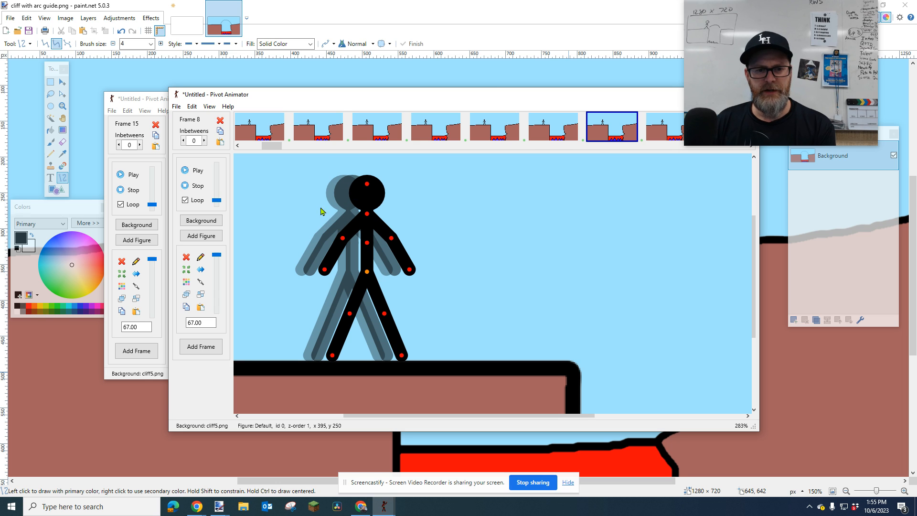
key("Right")
key("Right")
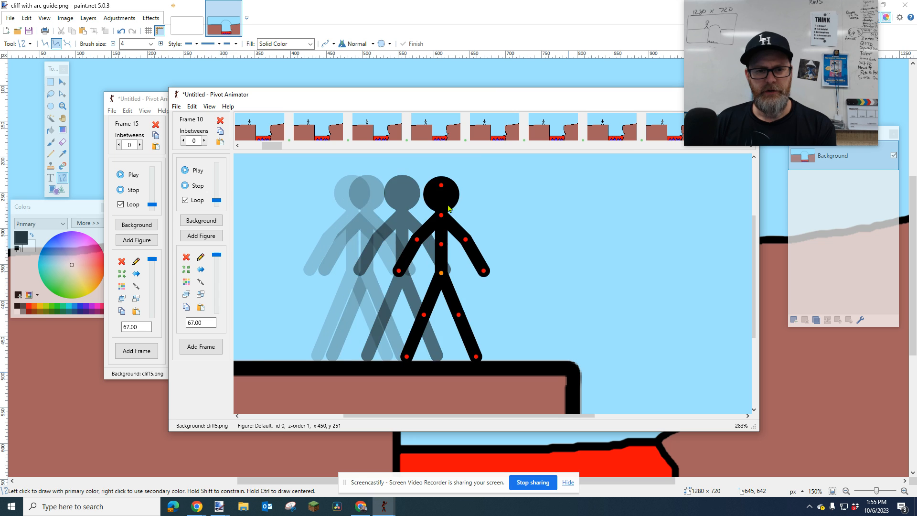
key("Right")
key("Right")
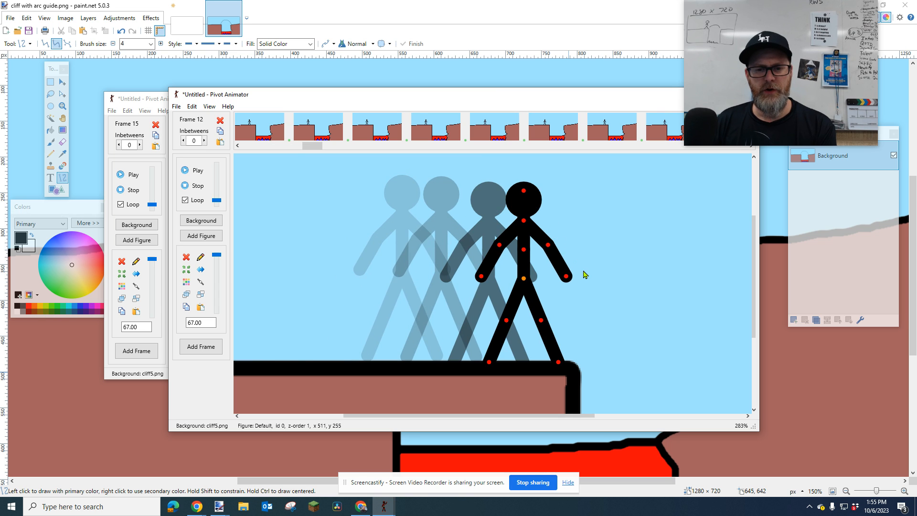
Step: Examine the figure's takeoff pose and spacing at the cliff edge, stepping forward to frame 18
key("Right")
scroll(584, 275, "down", 2)
key("Right")
key("Right")
key("Right")
key("Right")
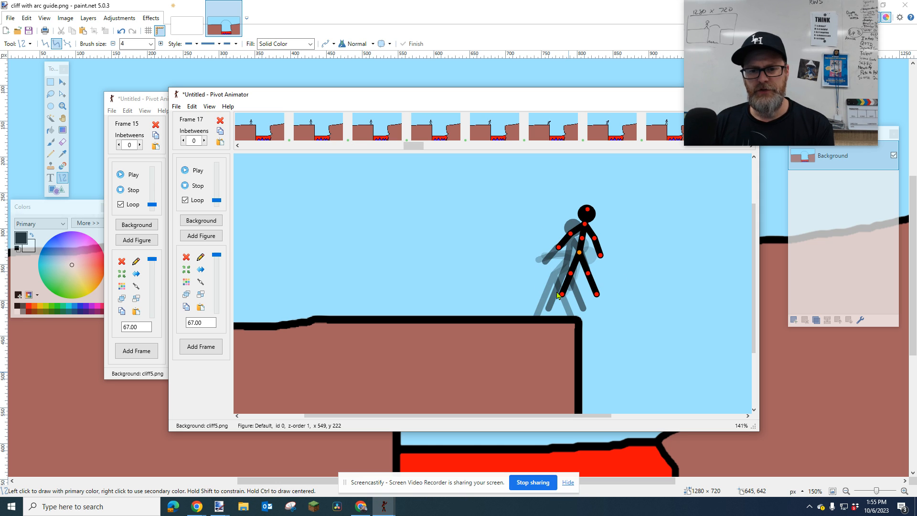
key("Right")
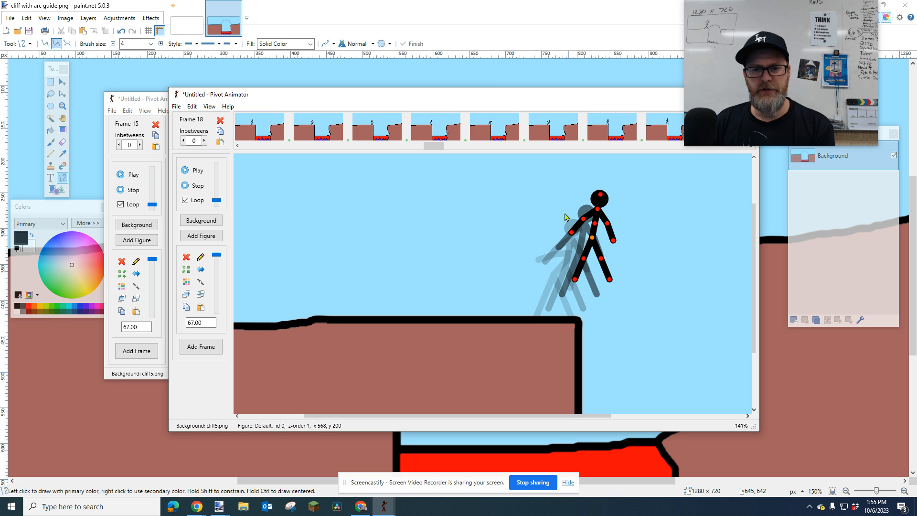
Step: View the onion skin settings in the animation's preferences and close the options unchanged
left_click(195, 108)
left_click(217, 200)
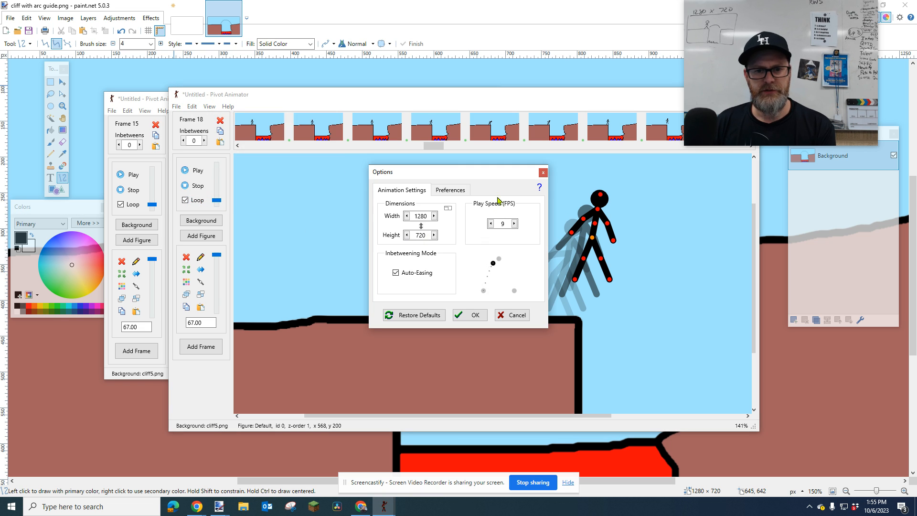
left_click(447, 193)
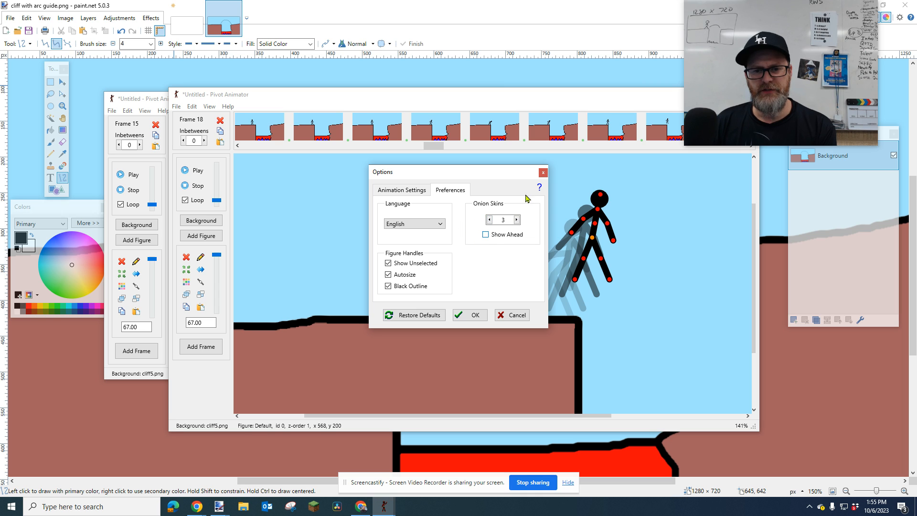
left_click(543, 173)
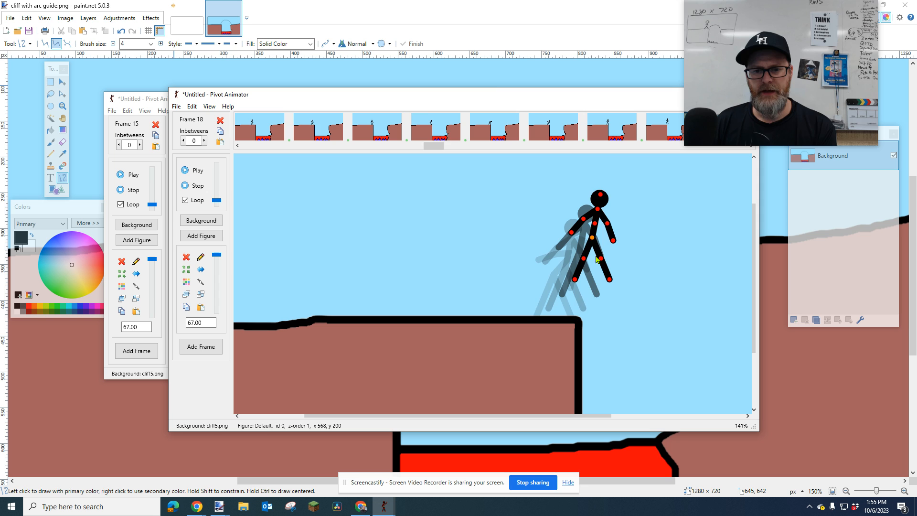
Step: Step forward from frame 18 to frame 25, examining the spacing of the jump arc across the gap
key("Right")
key("Right")
left_click_drag(566, 416, 620, 415)
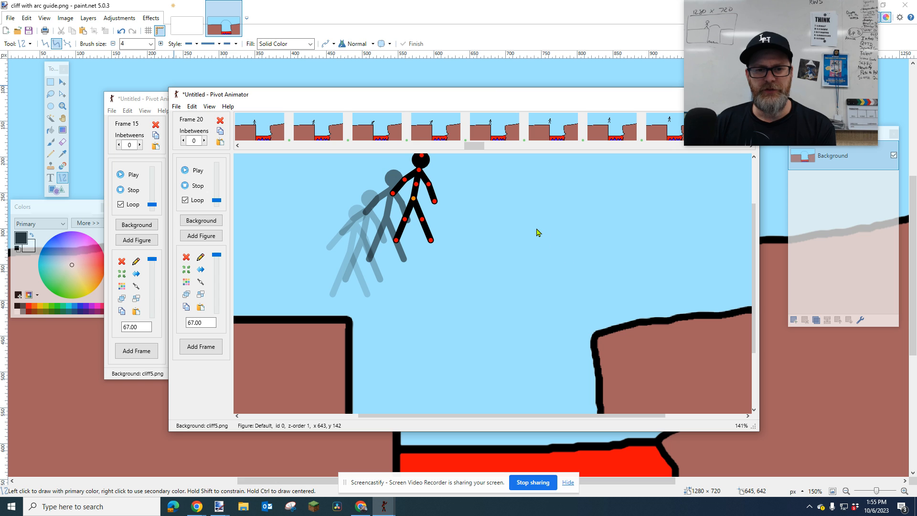
scroll(538, 233, "down", 2)
key("Right")
key("Right")
key("Right")
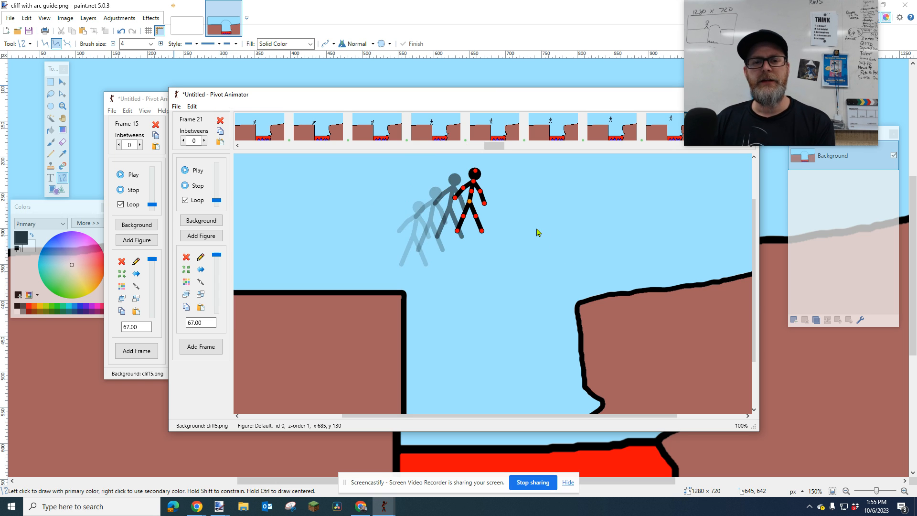
key("Right")
key("Right")
key("Right")
key("Right")
key("Right")
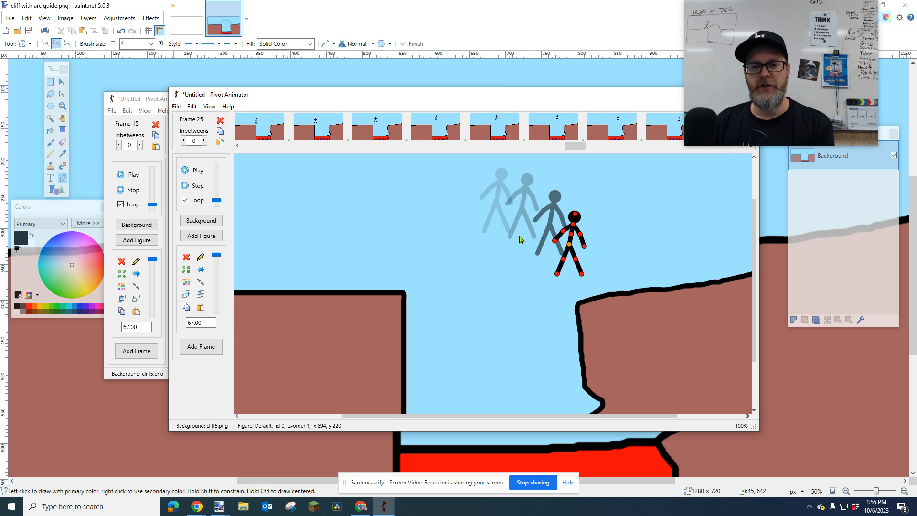
Step: Switch to paint.net, move the Layers window and undo the flattening of the cliff image's layers
left_click(440, 16)
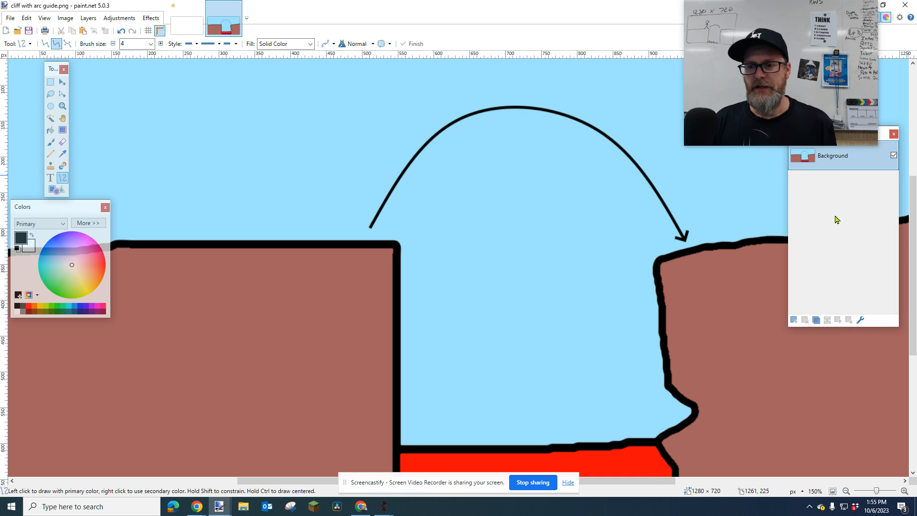
left_click_drag(831, 139, 820, 172)
key("ctrl+z")
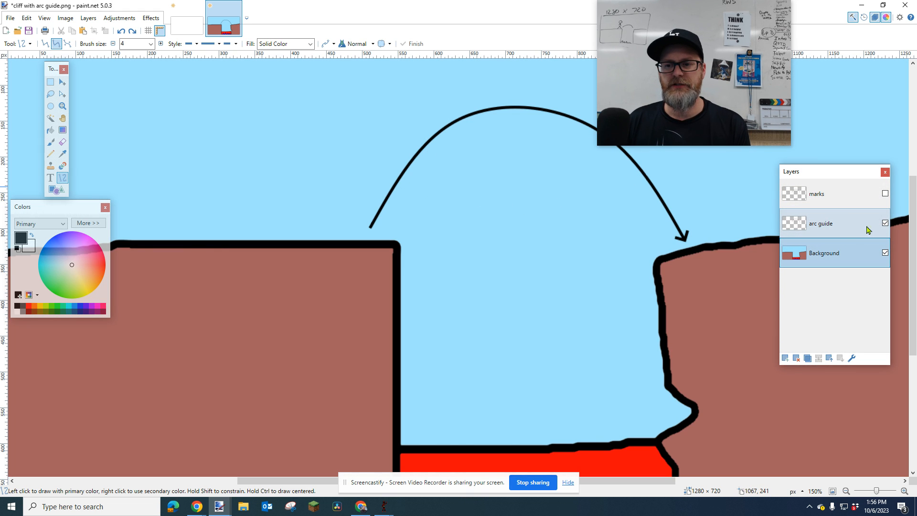
Step: Hide the arc guide layer and add a new layer directly above the Background
left_click(885, 225)
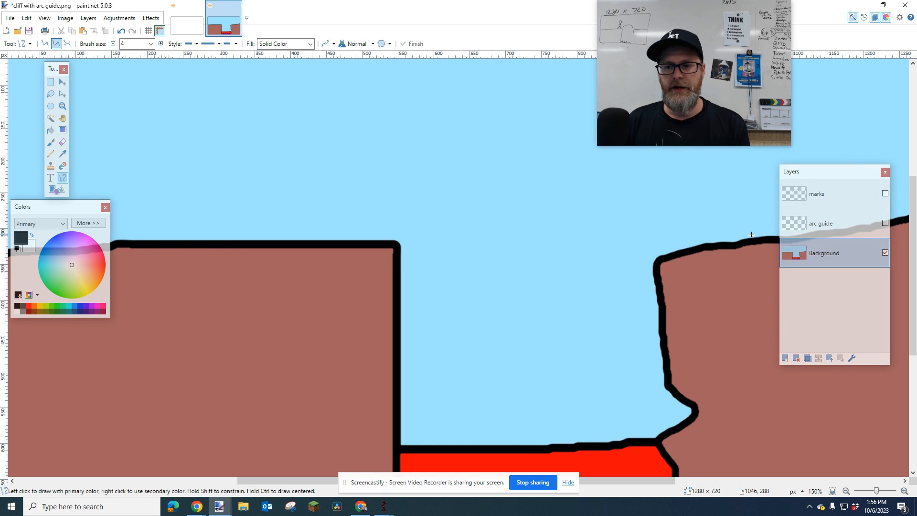
left_click(784, 357)
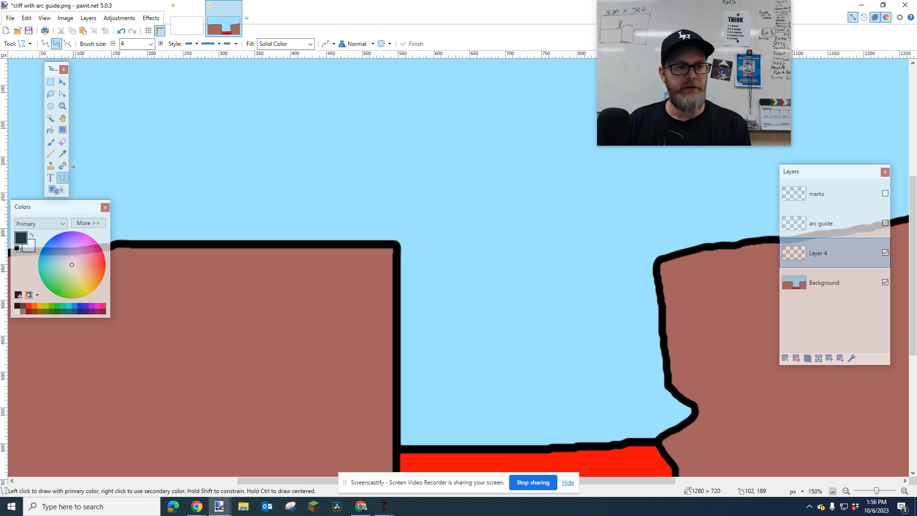
Step: Set the line's start cap to an arrow and try a line from the left cliff's edge over the gap
left_click(189, 44)
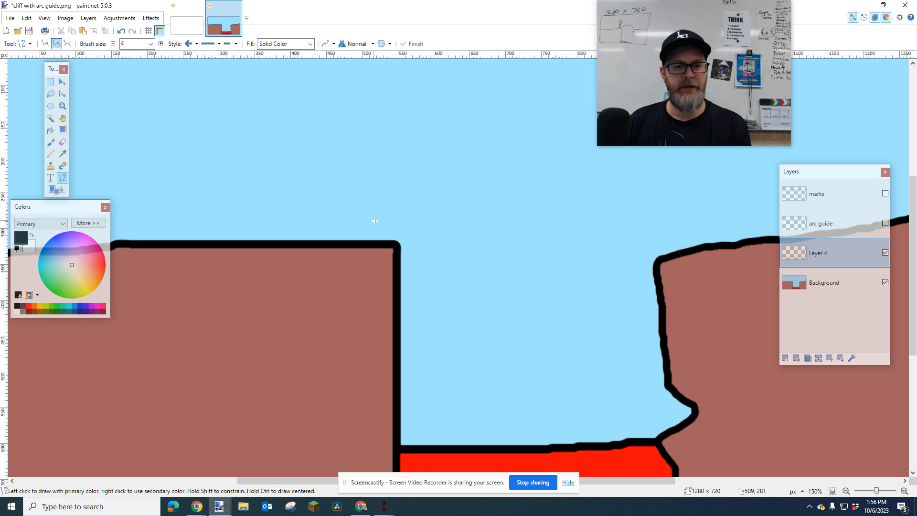
left_click_drag(389, 237, 502, 198)
key("ctrl+z")
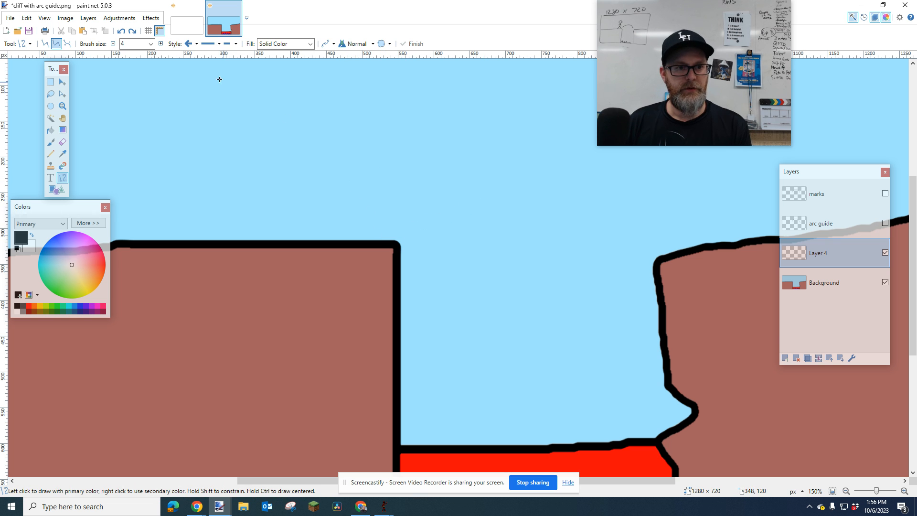
Step: Set the line's start cap to a filled arrow and draw a line across the gap above both cliffs, bending it into a jump arc
left_click(196, 44)
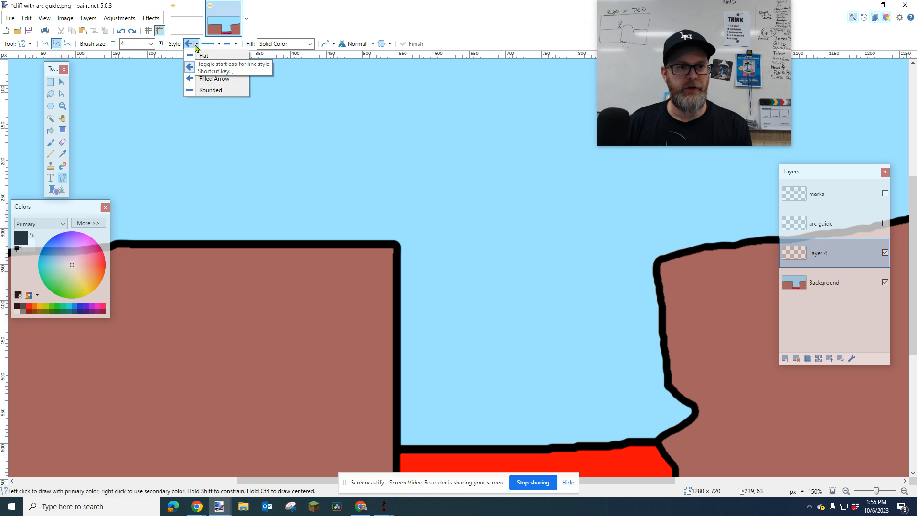
left_click(209, 78)
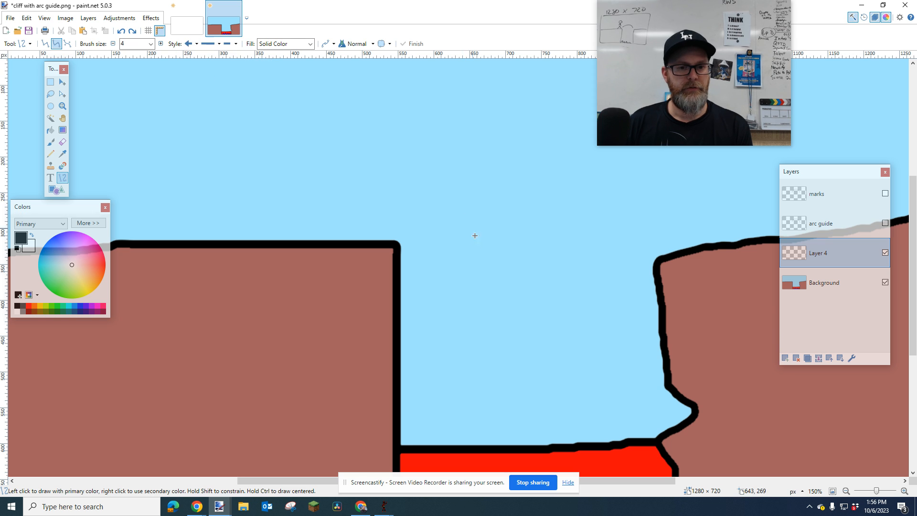
left_click_drag(399, 238, 695, 240)
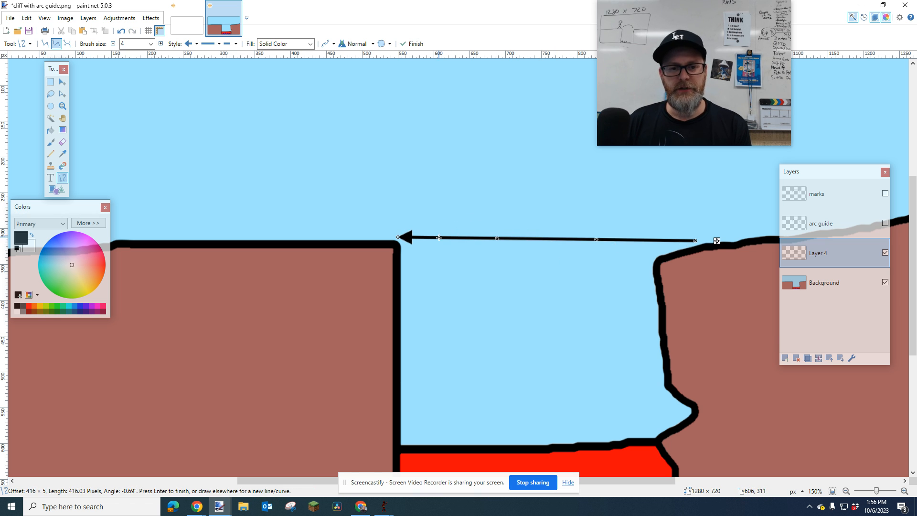
left_click_drag(400, 238, 334, 235)
left_click_drag(503, 243, 458, 143)
left_click_drag(597, 241, 622, 158)
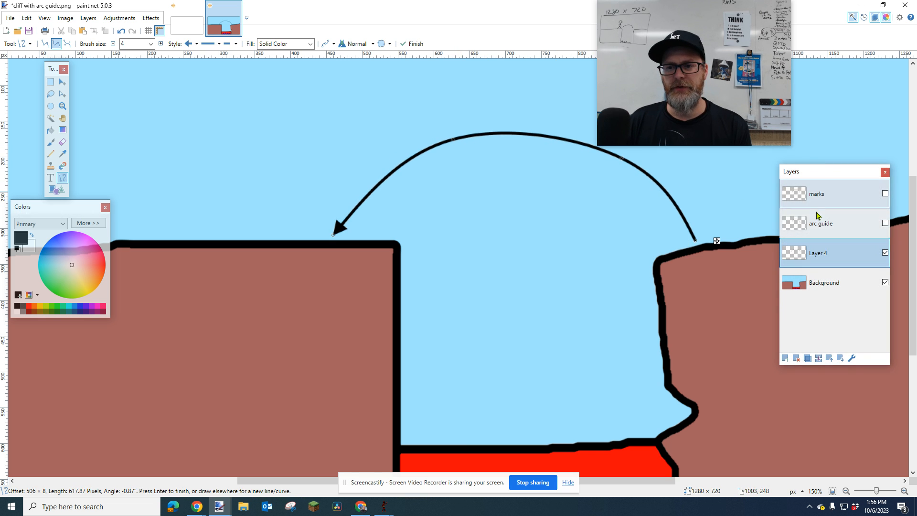
Step: Rename Layer 4 as arc guide
double_click(835, 259)
type("arc")
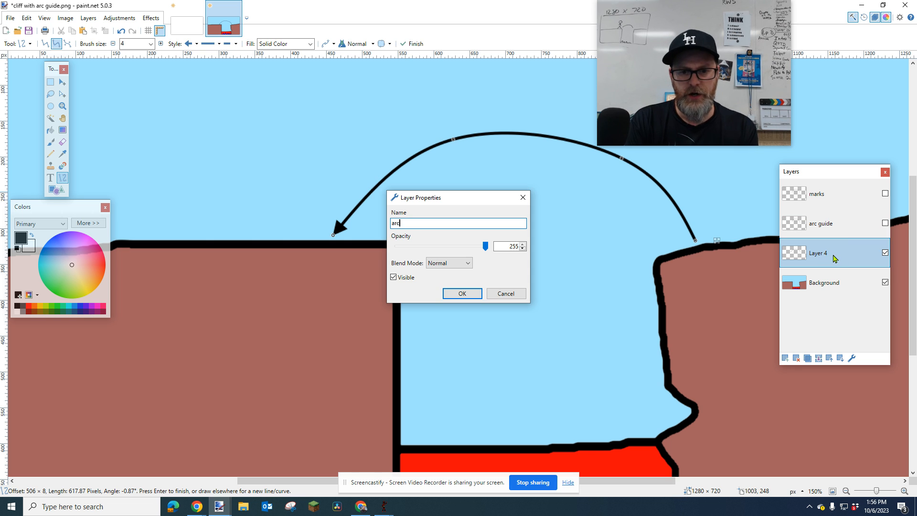
type(" guide")
key("Return")
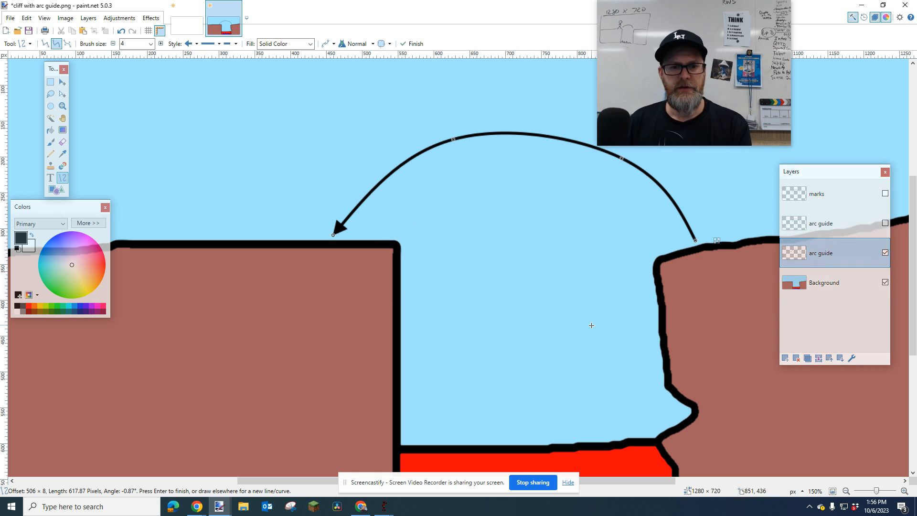
Step: Move the arc's arrowhead closer to the left cliff's edge and raise its control points into a more even curve
left_click_drag(336, 241, 360, 242)
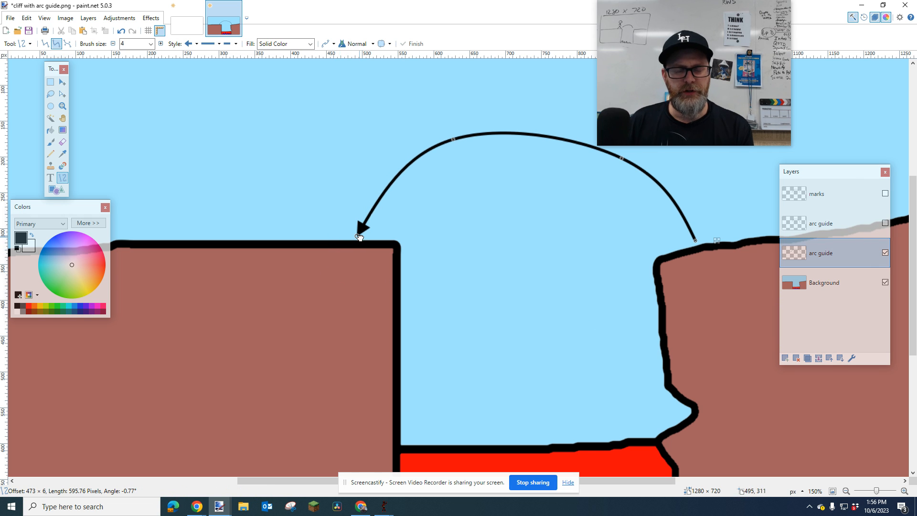
left_click_drag(627, 162, 616, 145)
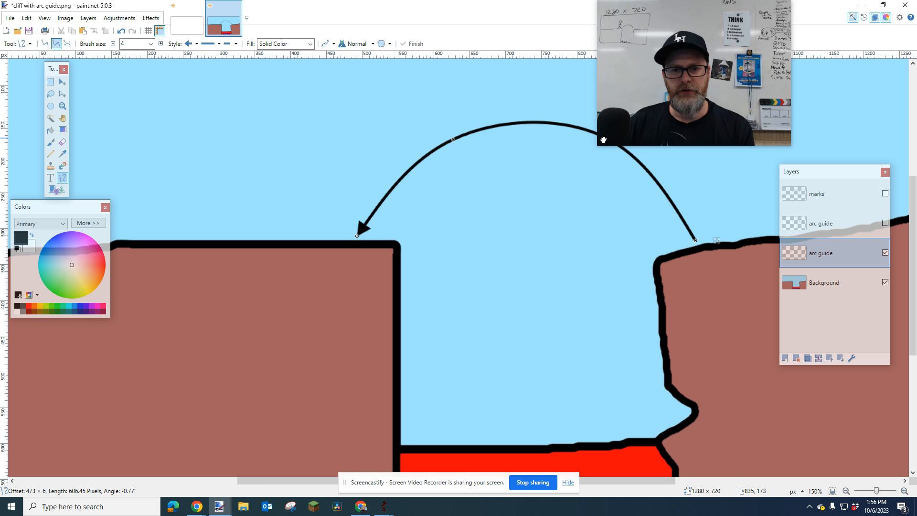
left_click_drag(457, 139, 454, 136)
left_click_drag(663, 113, 757, 109)
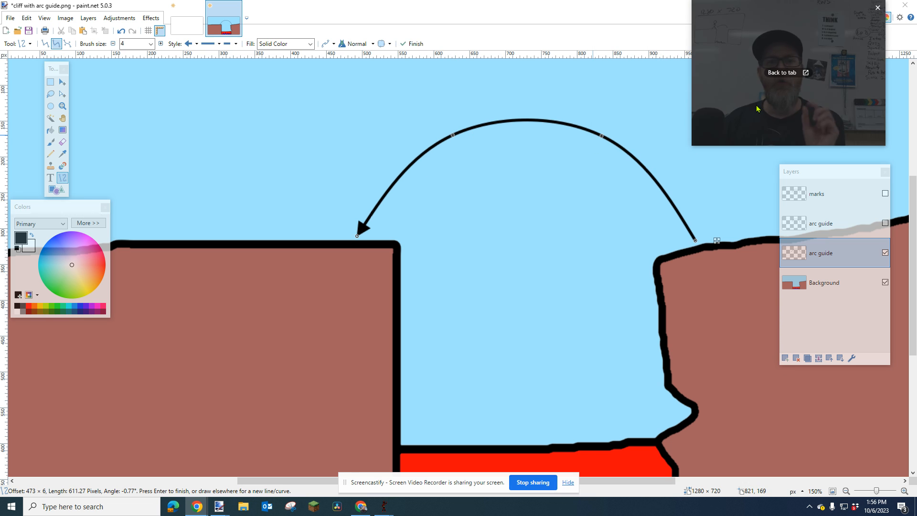
Step: Save the image under a new name, cliff with arc guide2, in paint.net format in Downloads
left_click(9, 18)
left_click(43, 91)
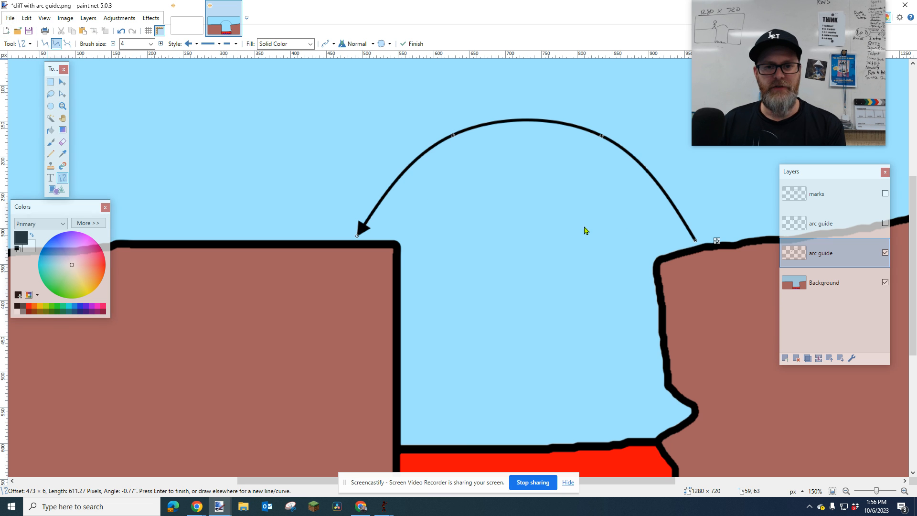
left_click_drag(196, 8, 377, 22)
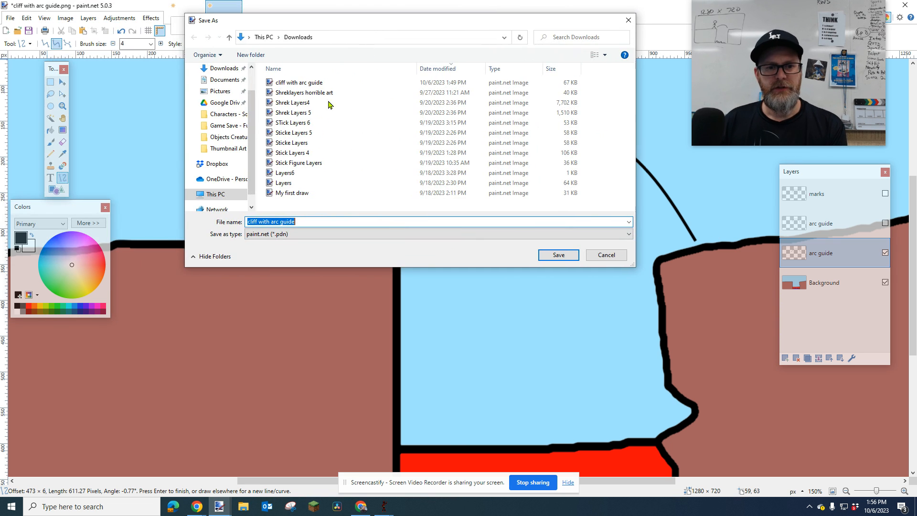
left_click(304, 222)
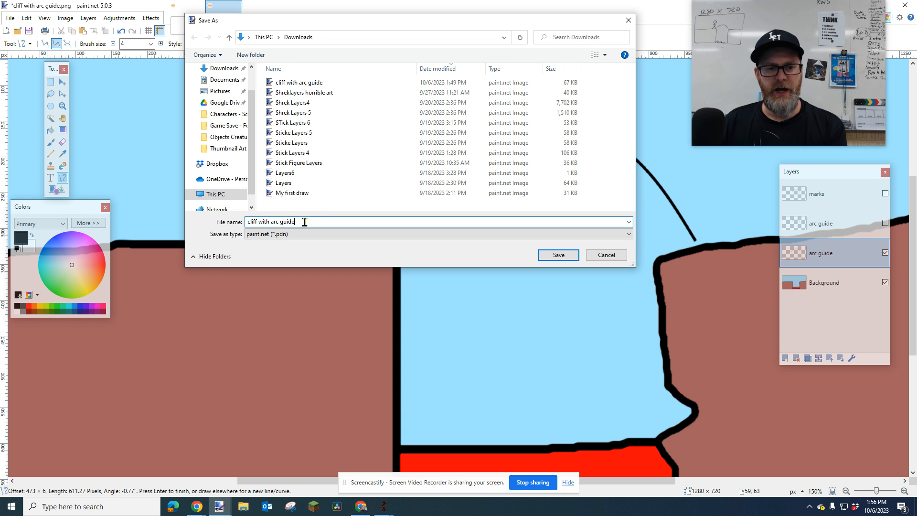
left_click(550, 257)
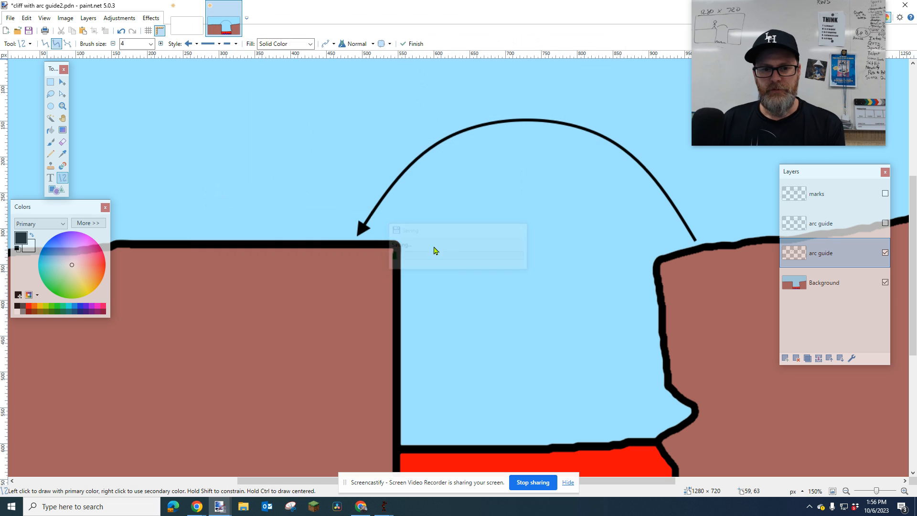
Step: Hide the arc guide layer directly above the Background and save a copy as cliff with no guide2 in Downloads
left_click_drag(788, 171, 677, 168)
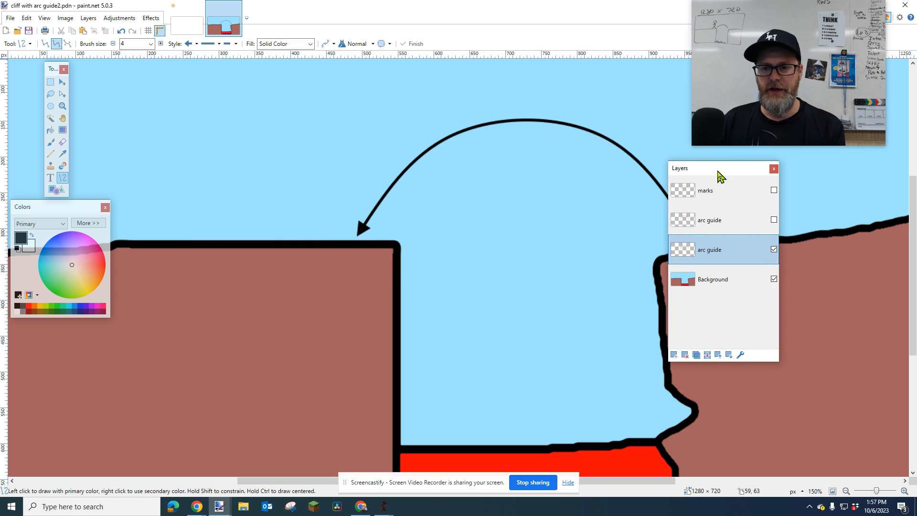
left_click(774, 250)
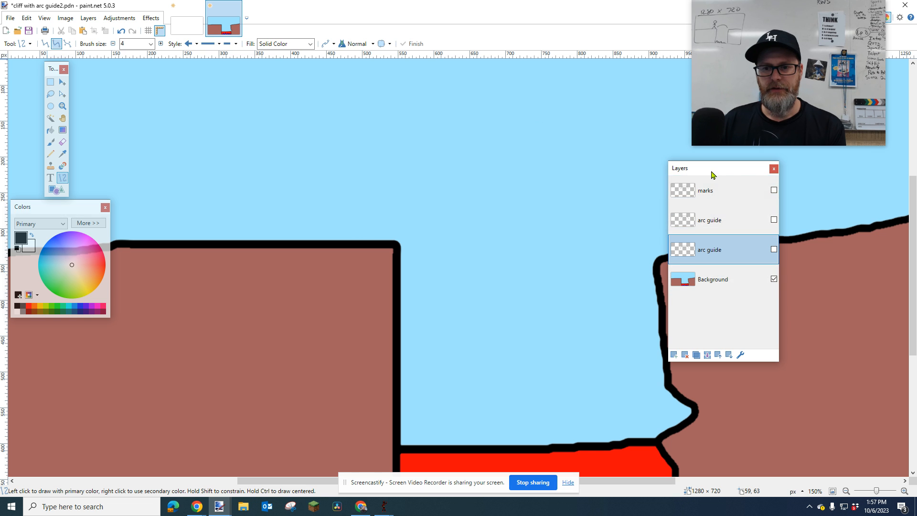
left_click_drag(715, 172, 804, 177)
left_click(10, 18)
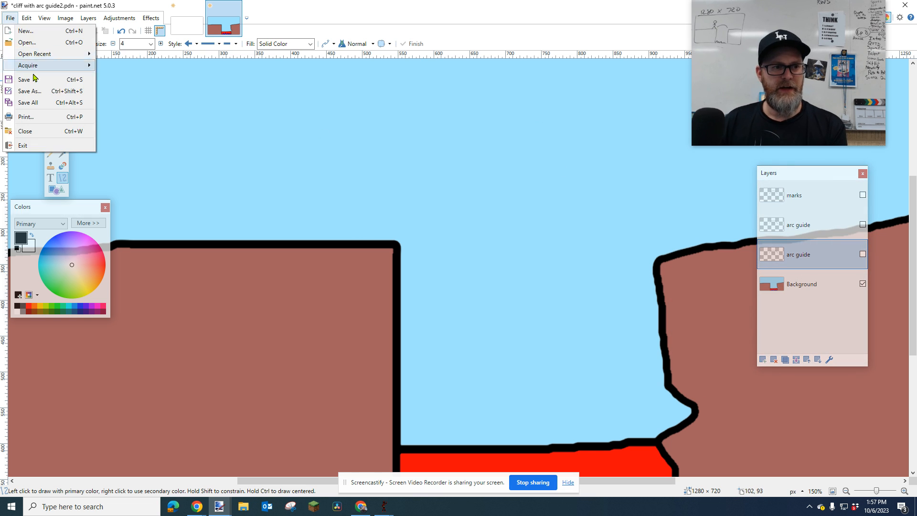
left_click(29, 91)
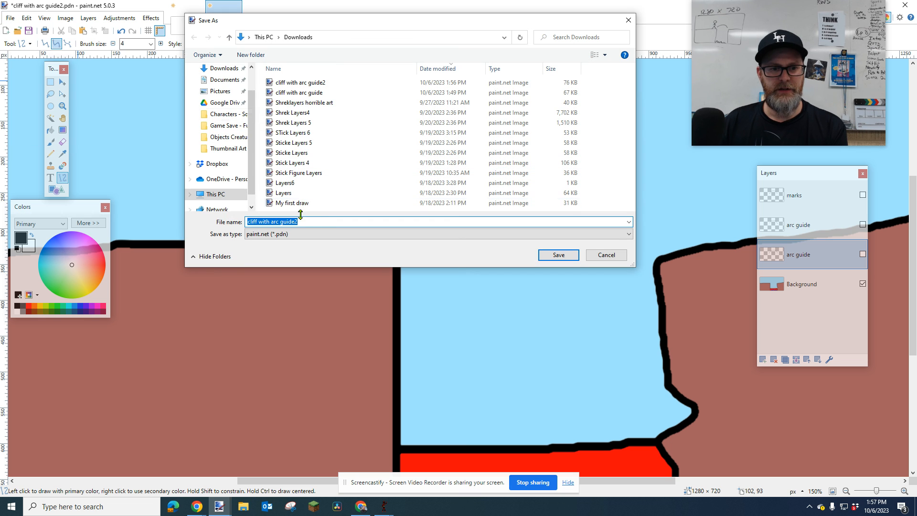
left_click(295, 222)
left_click_drag(271, 222, 300, 222)
type("no")
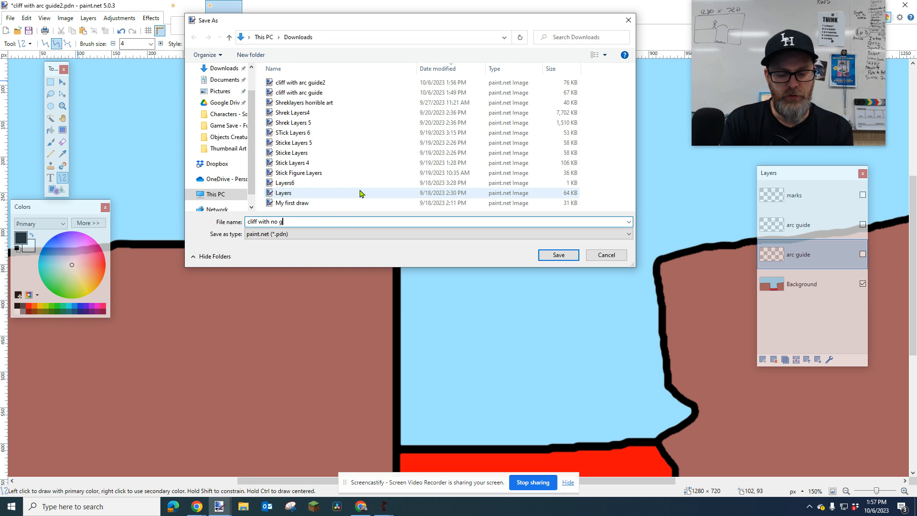
key("Return")
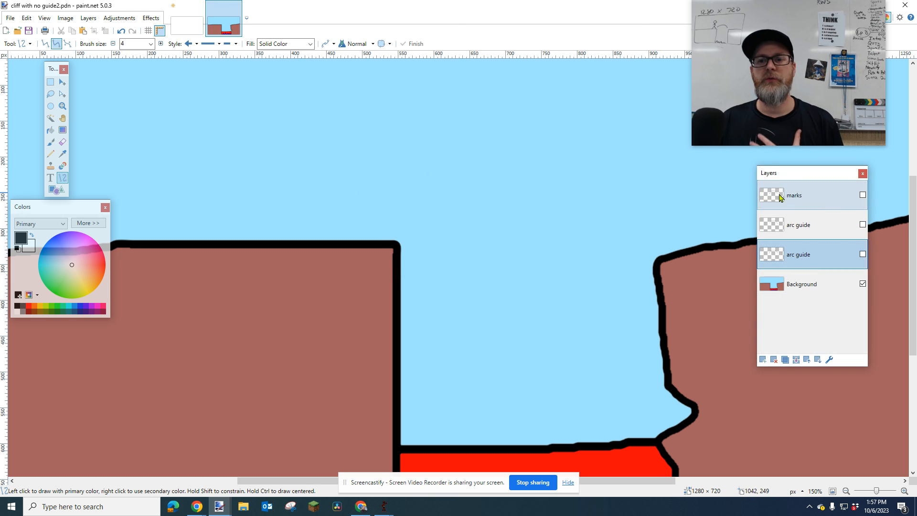
Step: Minimize paint.net and maximize the empty Pivot Animator window that has the white background
left_click_drag(790, 181, 757, 183)
left_click_drag(809, 30, 789, 94)
left_click(859, 7)
left_click_drag(383, 101, 392, 101)
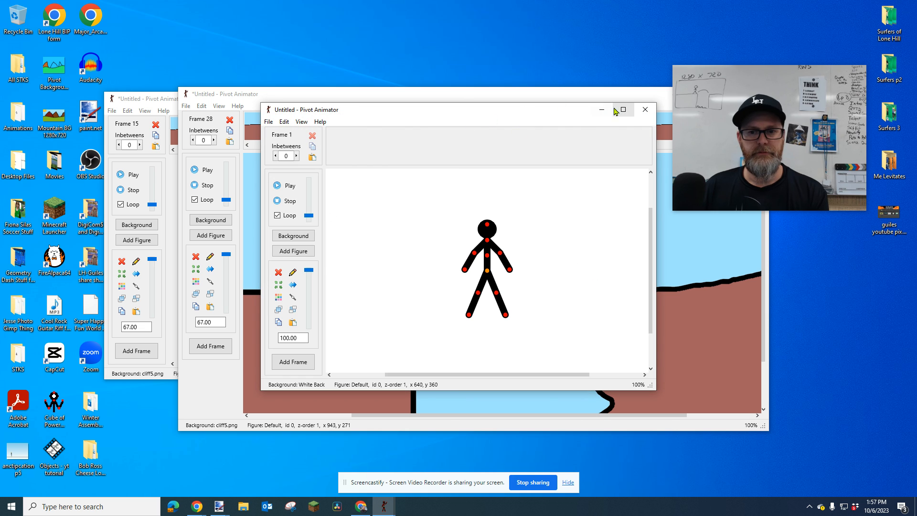
left_click(623, 109)
Step: Load the cliff with arc guide PNG from Downloads as the background image
left_click(8, 15)
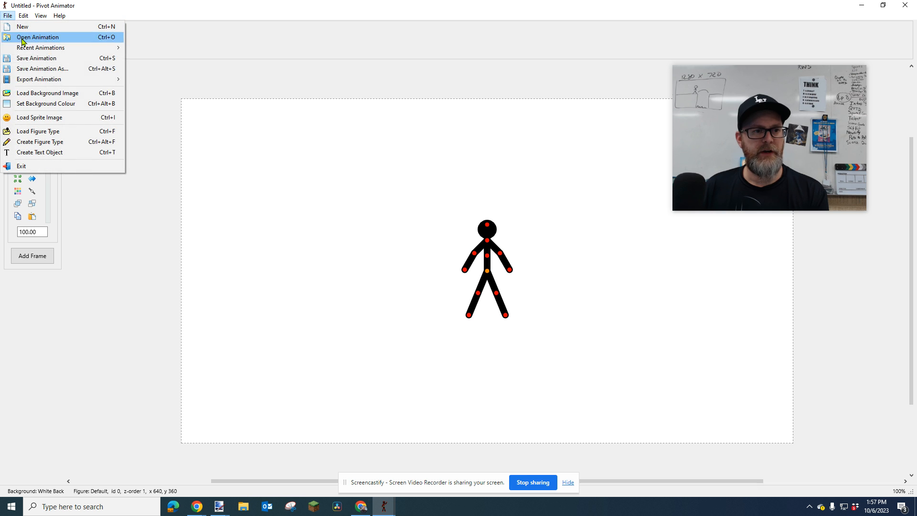
left_click(72, 92)
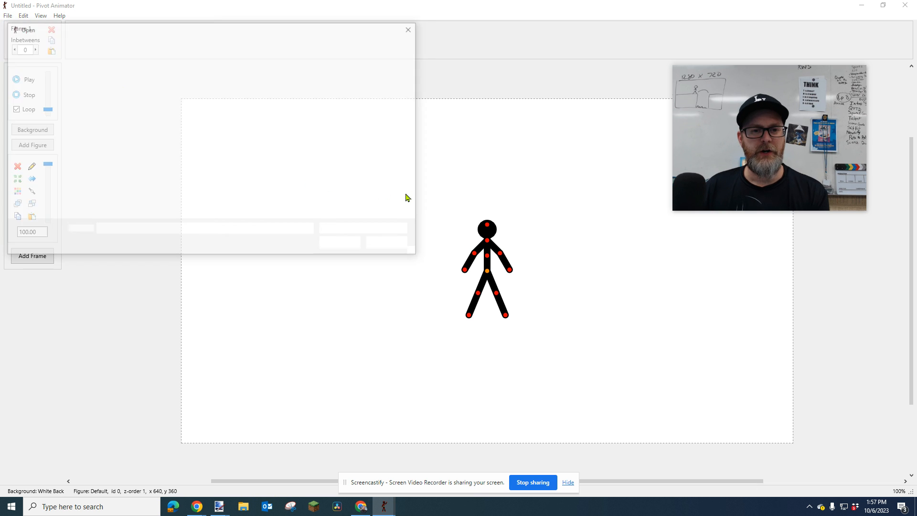
left_click(136, 91)
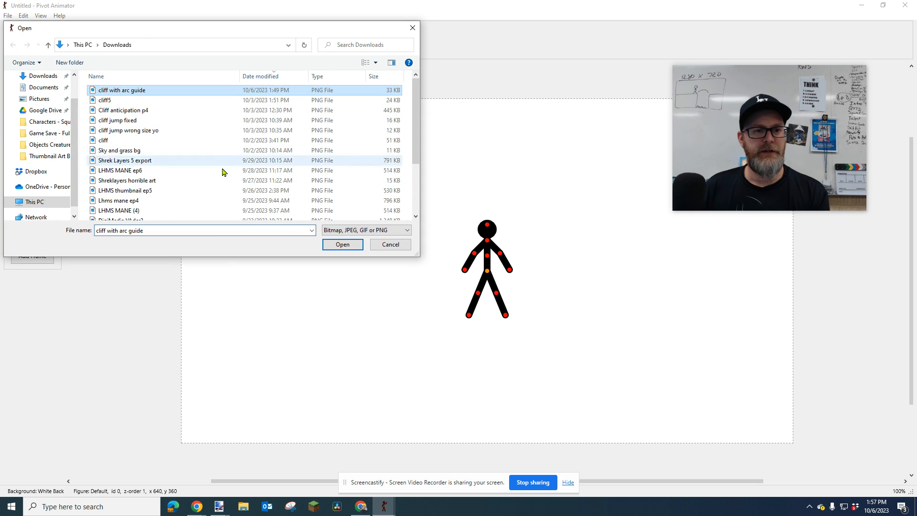
left_click(342, 244)
Step: Scale the stick figure to 69 and stand it on the left cliff near the edge, at about x 457, y 250
left_click_drag(485, 272, 427, 212)
left_click_drag(44, 231, 6, 231)
left_click_drag(423, 214, 394, 214)
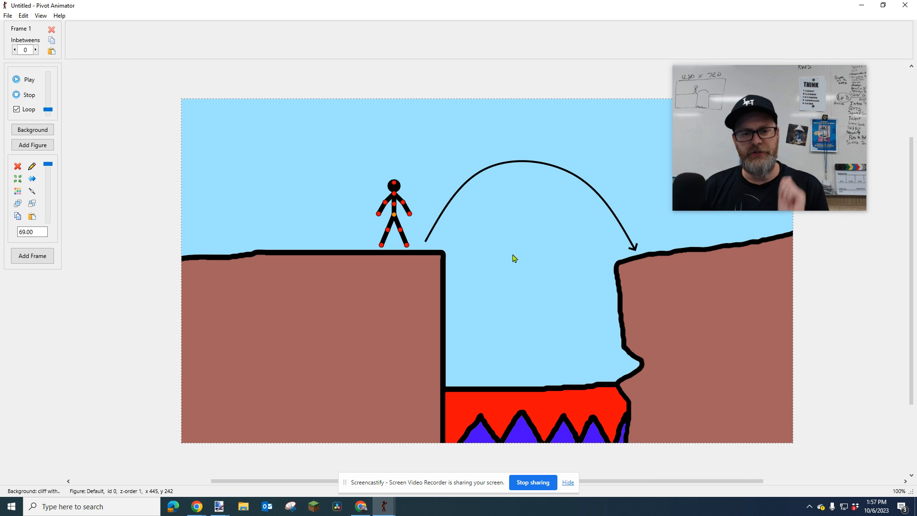
mouse_move(394, 217)
left_mouse_down()
mouse_move(508, 186)
mouse_move(617, 224)
mouse_move(436, 228)
mouse_move(424, 216)
mouse_move(490, 182)
mouse_move(570, 208)
mouse_move(459, 196)
mouse_move(431, 213)
mouse_move(473, 179)
mouse_move(524, 164)
mouse_move(567, 170)
mouse_move(601, 195)
mouse_move(542, 210)
mouse_move(400, 218)
left_mouse_up()
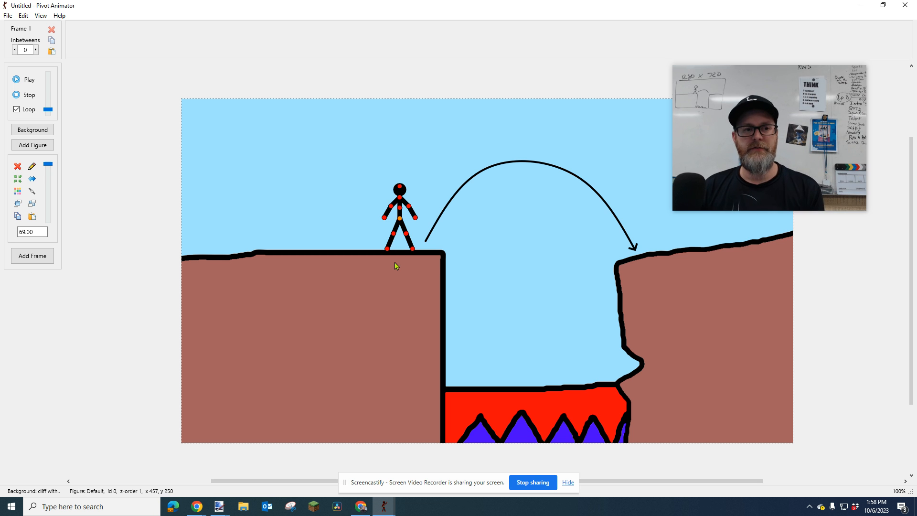
Step: Add ten identical frames of the figure standing still on the left cliff
key("Return")
key("Return")
key("Return")
key("Return")
key("Return")
key("Return")
key("Return")
key("Return")
key("Return")
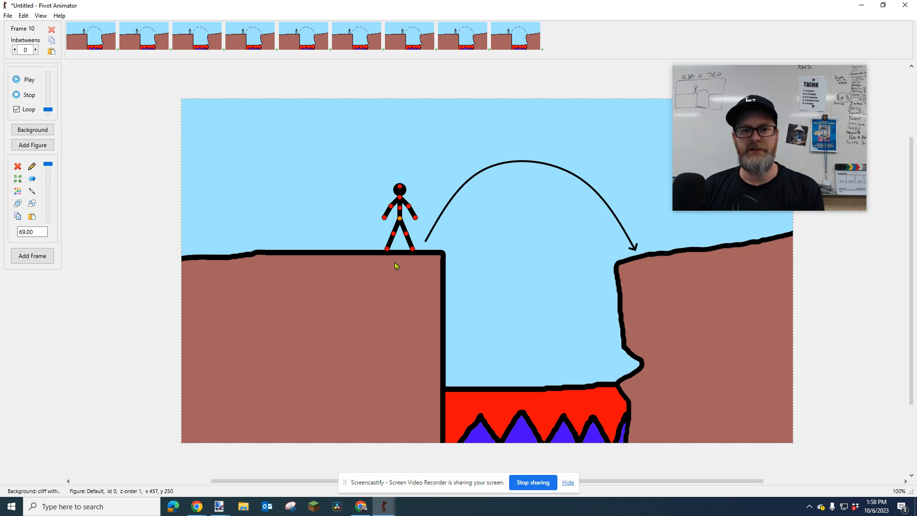
key("Return")
Step: Set the playback speed to 15 fps and preview the animation
left_click_drag(50, 111, 50, 101)
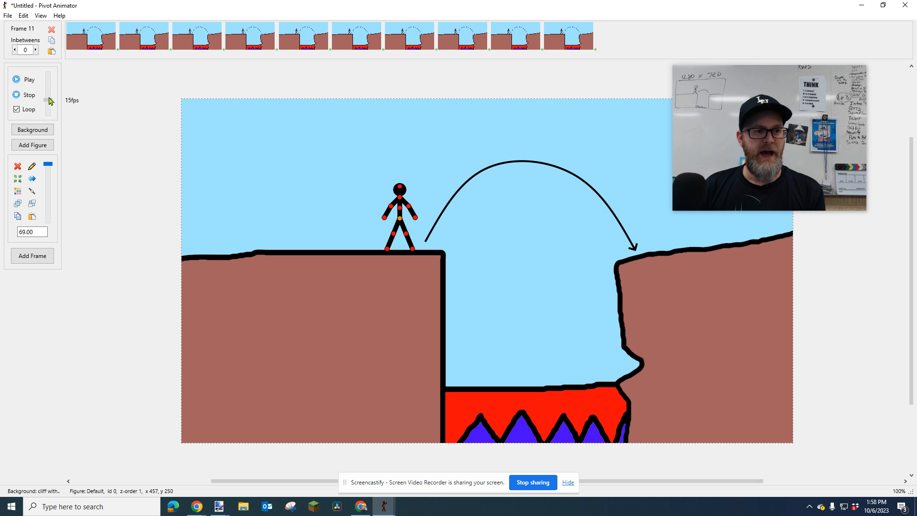
left_click(19, 82)
left_click(30, 95)
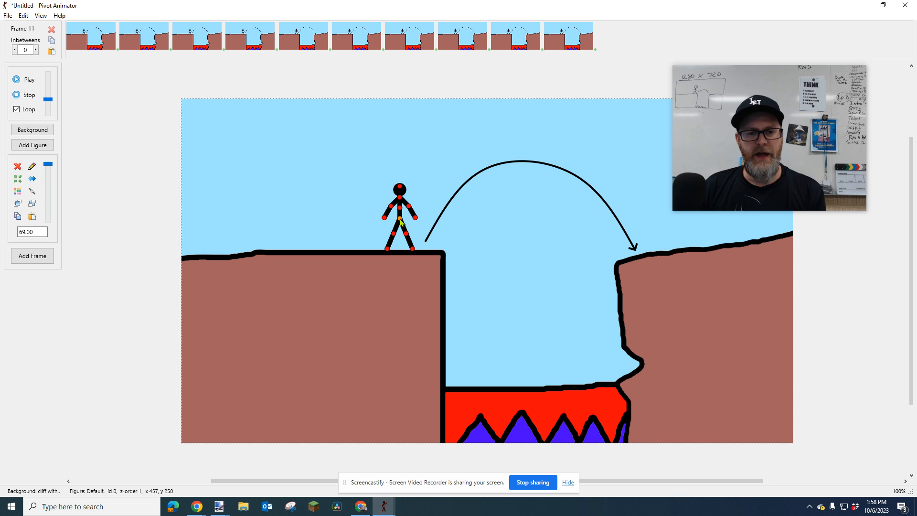
Step: Slide the figure toward the left cliff's edge in growing increments over frames 11 to 14, ending at about x 520
scroll(400, 221, "up", 5)
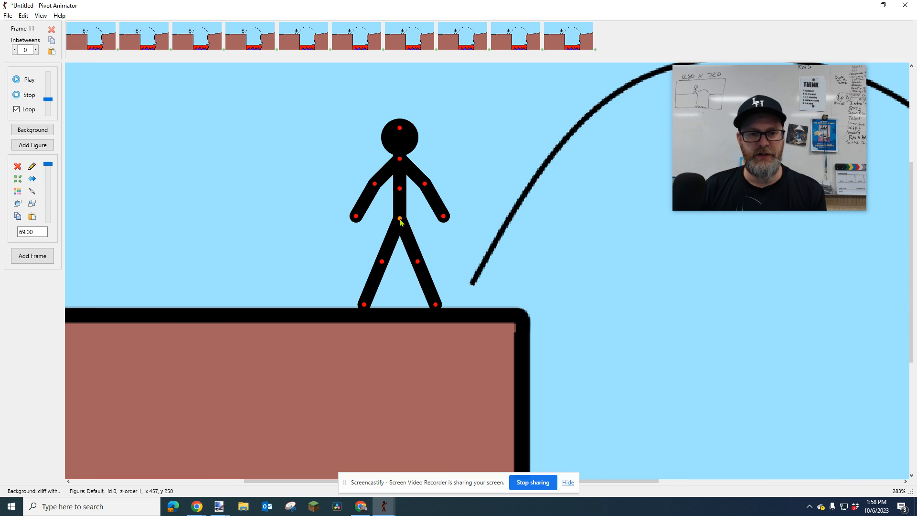
left_click_drag(400, 220, 404, 221)
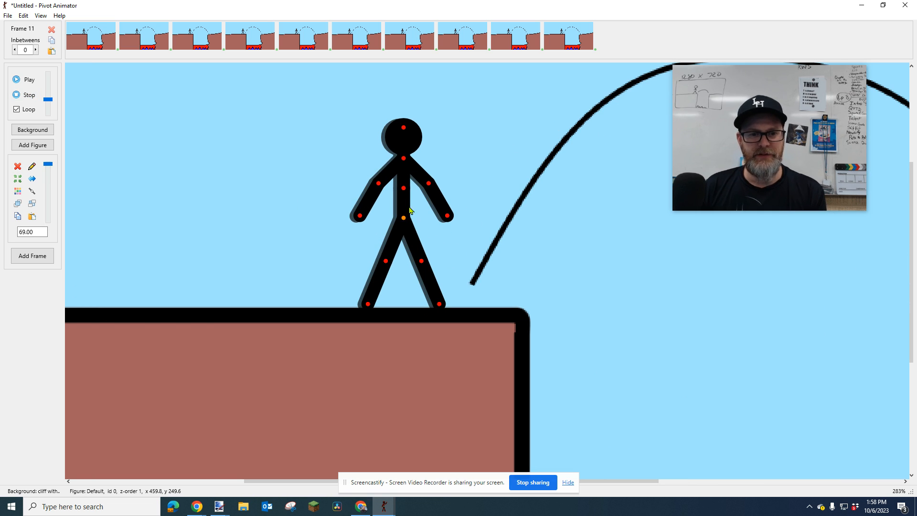
key("Return")
left_click_drag(404, 220, 485, 220)
key("Return")
key("Return")
key("Return")
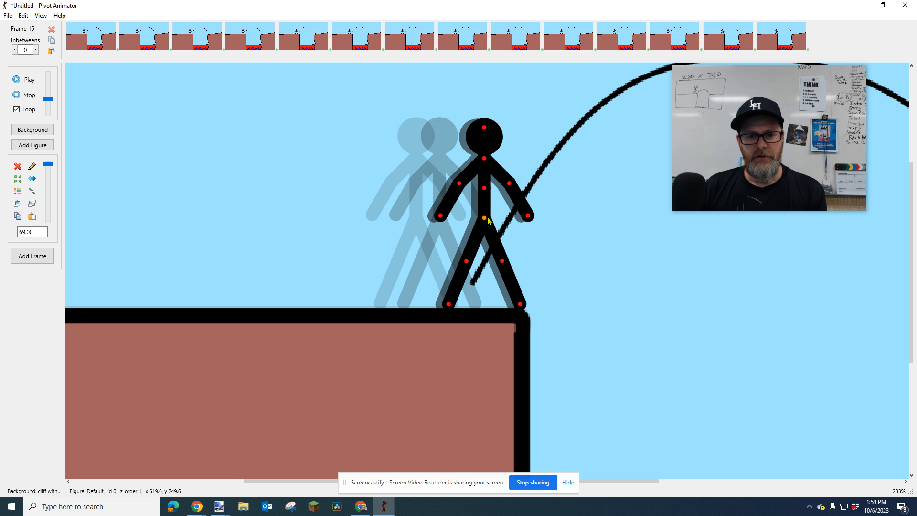
Step: Lean the figure's upper body forward at the edge in frame 15, and lift it upright onto the arc in frame 16
left_click_drag(485, 189, 500, 202)
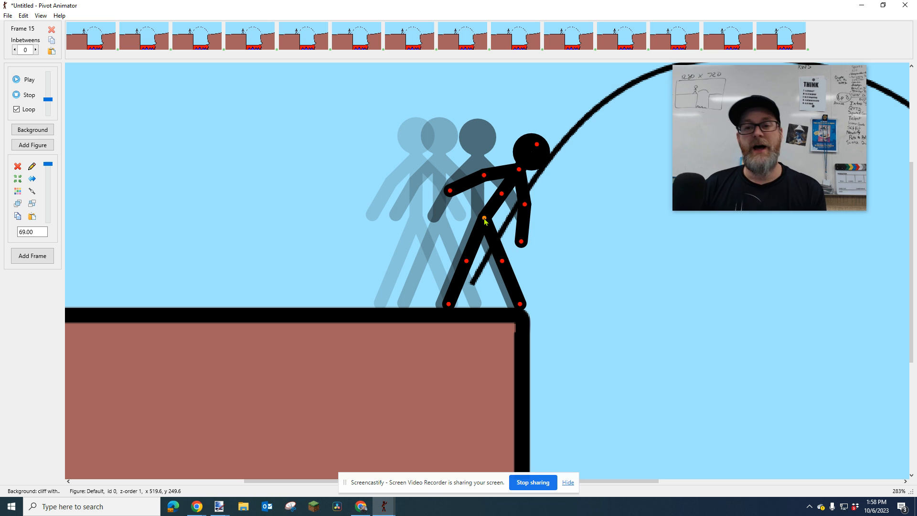
left_click_drag(484, 220, 524, 199)
key("Return")
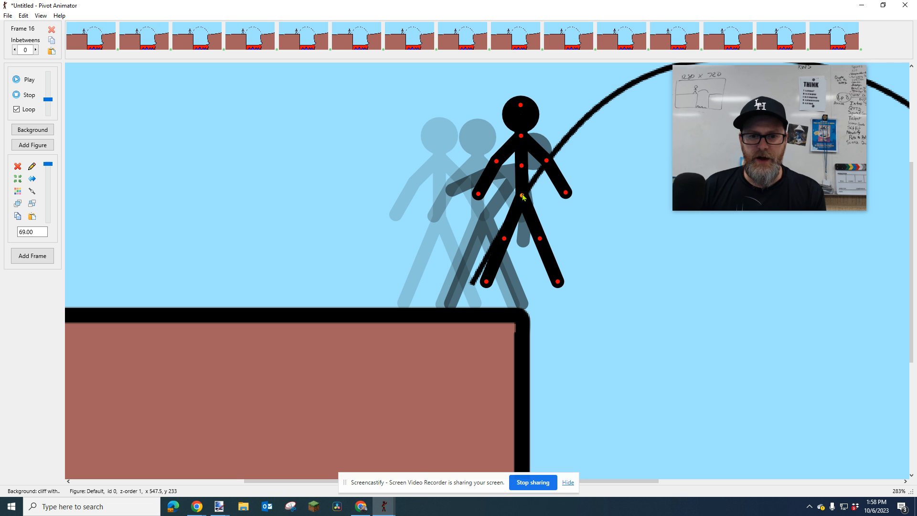
key("space")
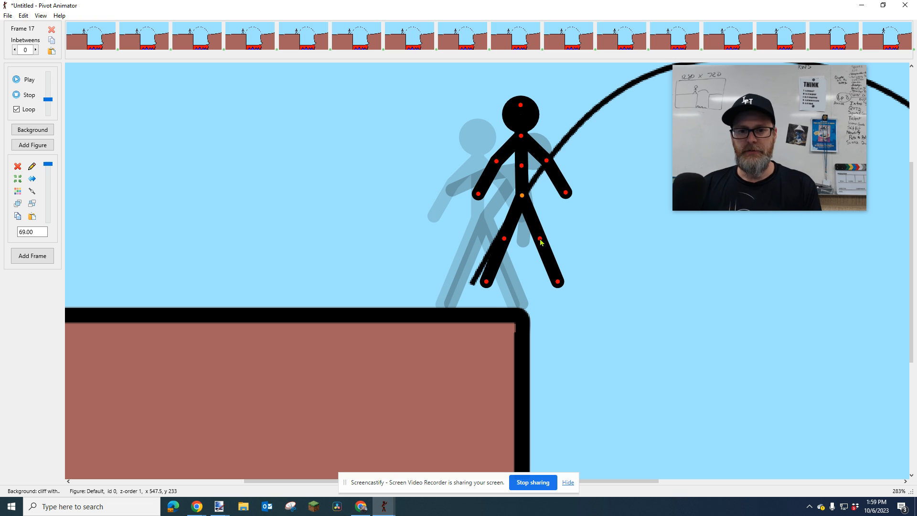
Step: Tilt the figure forward along the arc in frames 17 and 18, placing it at about x 576, y 195
left_click_drag(541, 240, 520, 242)
left_click_drag(521, 197, 540, 173)
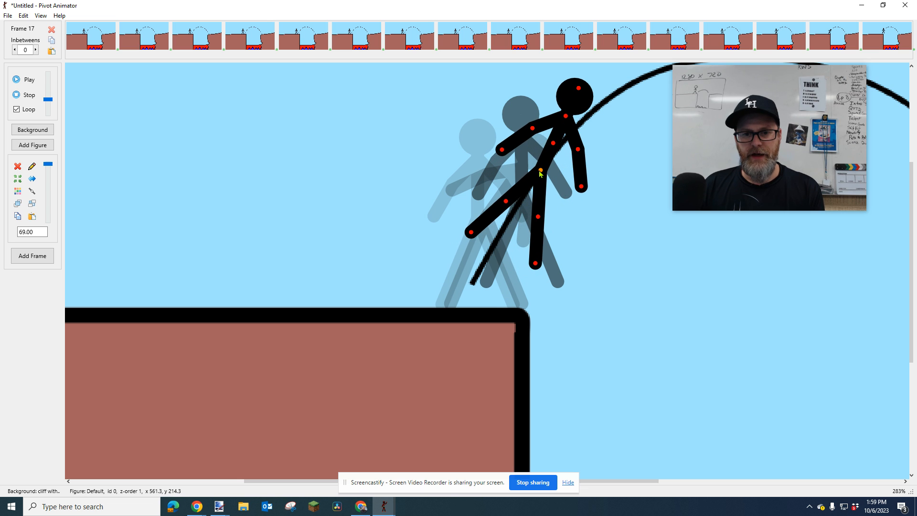
key("space")
left_click_drag(538, 219, 562, 146)
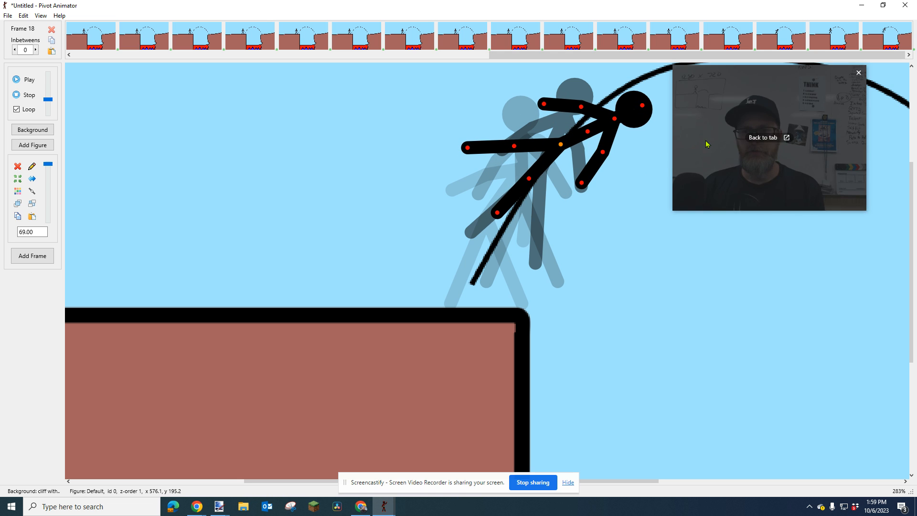
Step: Rotate the figure head-down over frames 19 to 21 while following the arc to its peak at about x 715, y 132
left_click_drag(707, 143, 717, 205)
mouse_move(690, 219)
scroll(635, 238, "down", 5)
left_click_drag(726, 217, 353, 168)
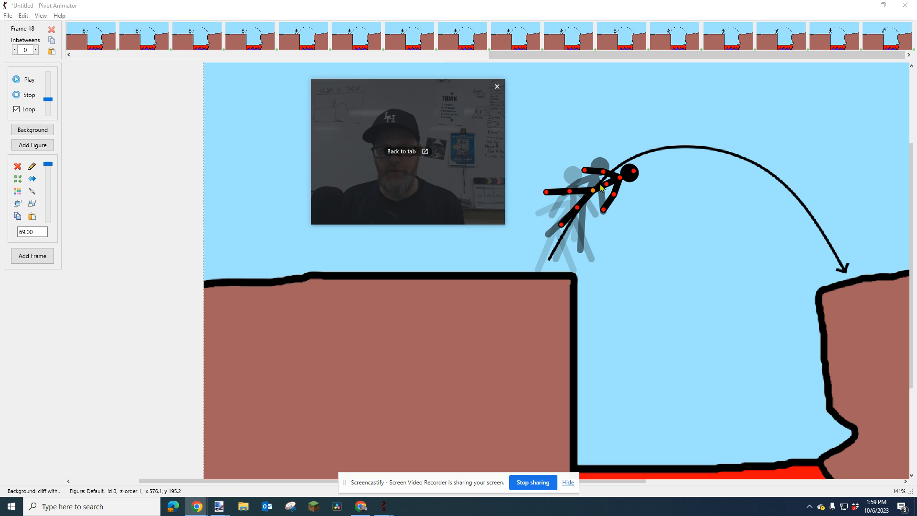
mouse_move(608, 186)
left_mouse_down()
mouse_move(612, 206)
mouse_move(599, 187)
left_mouse_up()
key("ctrl+f")
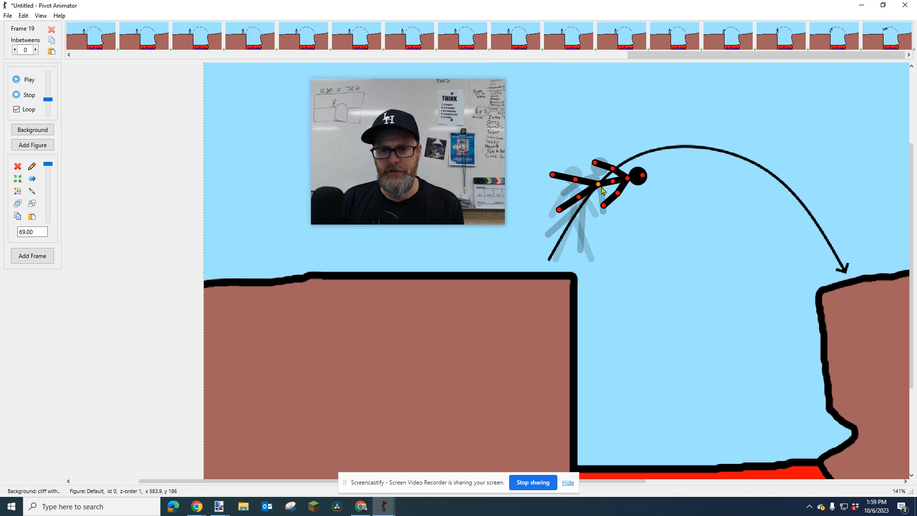
left_click_drag(618, 192, 688, 151)
key("ctrl+f")
key("ctrl+f")
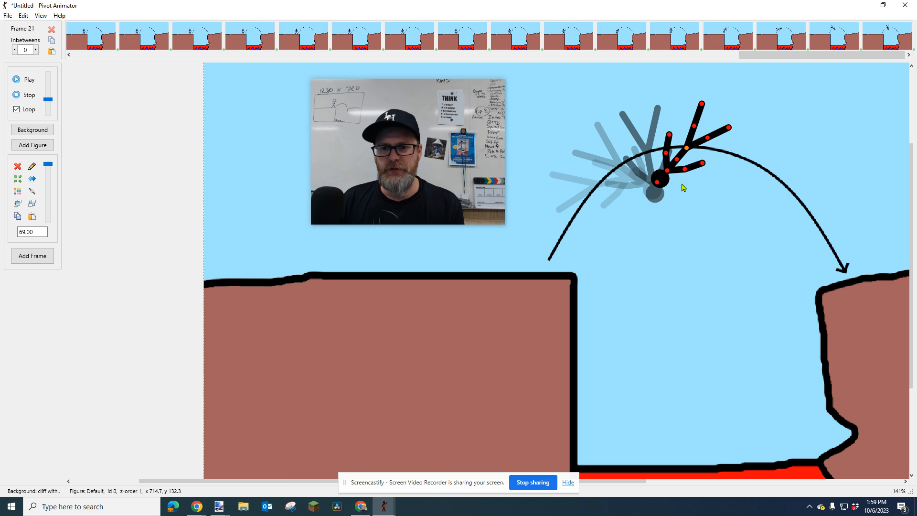
key("ctrl+f")
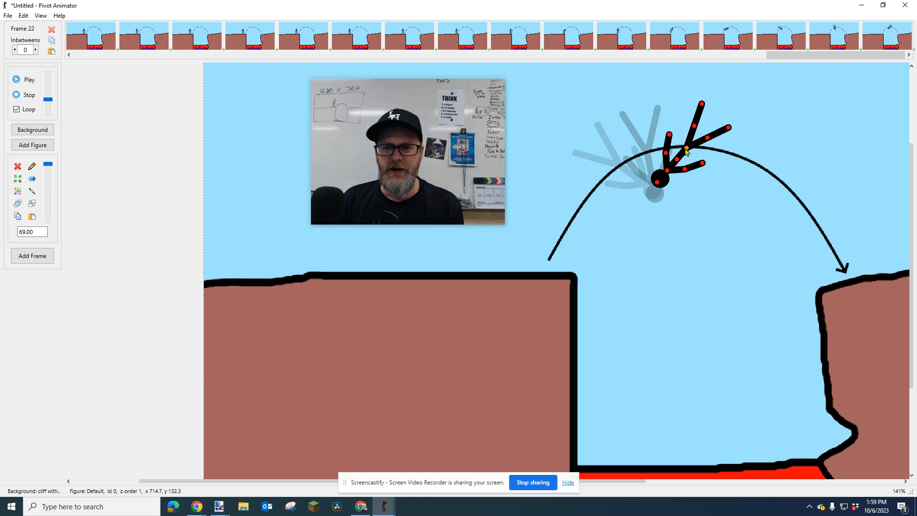
Step: Flip the figure back toward upright past the peak over frames 22 and 23, ending at about x 832, y 168
left_click_drag(687, 150, 766, 172)
key("ctrl+f")
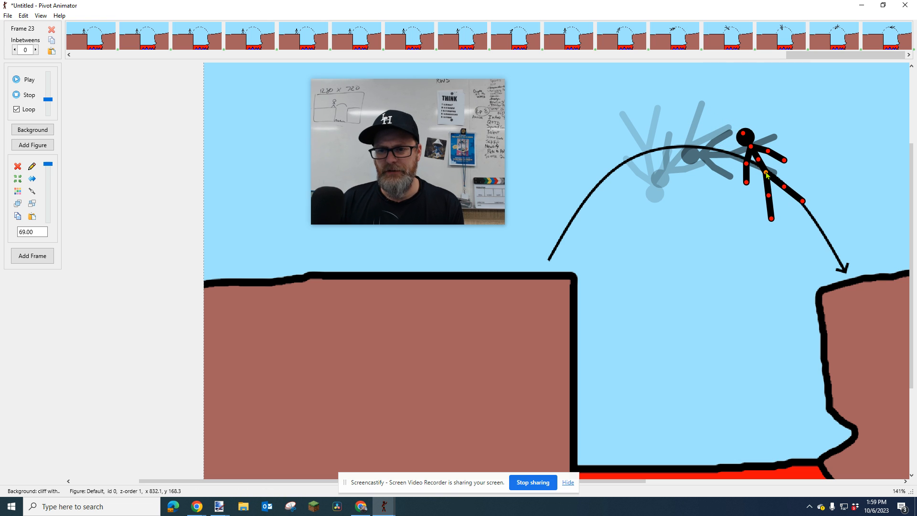
key("ctrl+f")
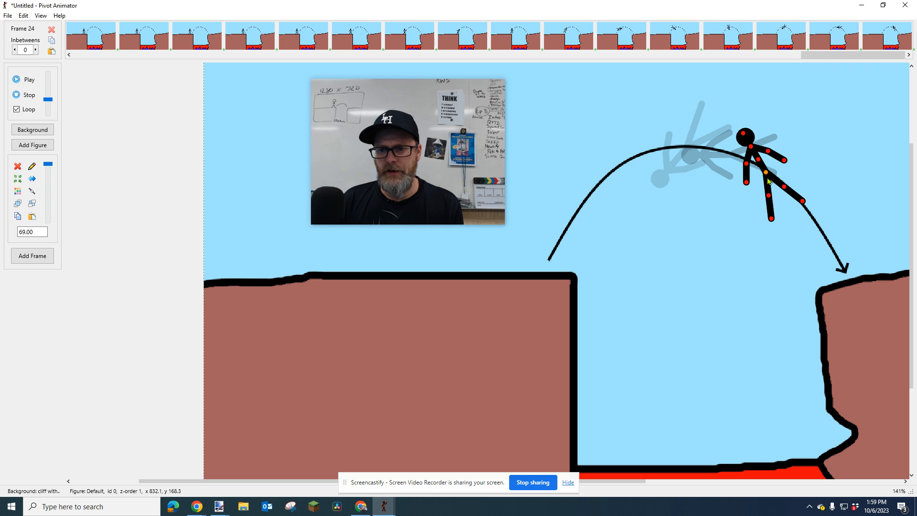
Step: Bring the figure down the arc over frames 24 to 26, landing its feet on the right cliff at about x 924, y 271
left_click_drag(769, 193, 817, 224)
key("ctrl+f")
key("ctrl+f")
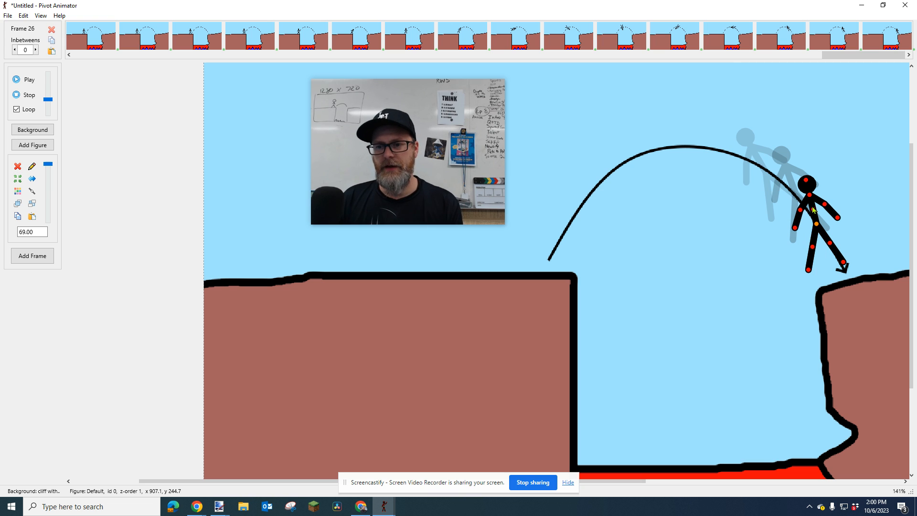
left_click_drag(817, 224, 829, 244)
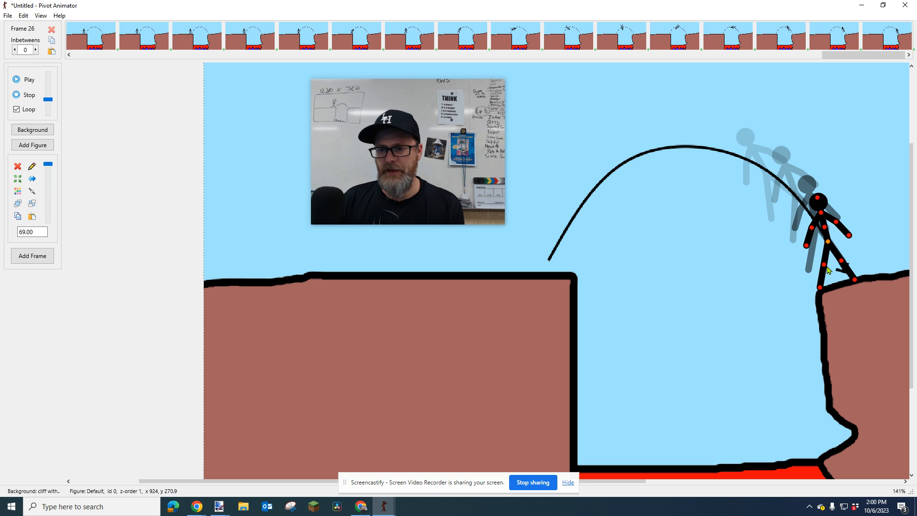
key("ctrl+f")
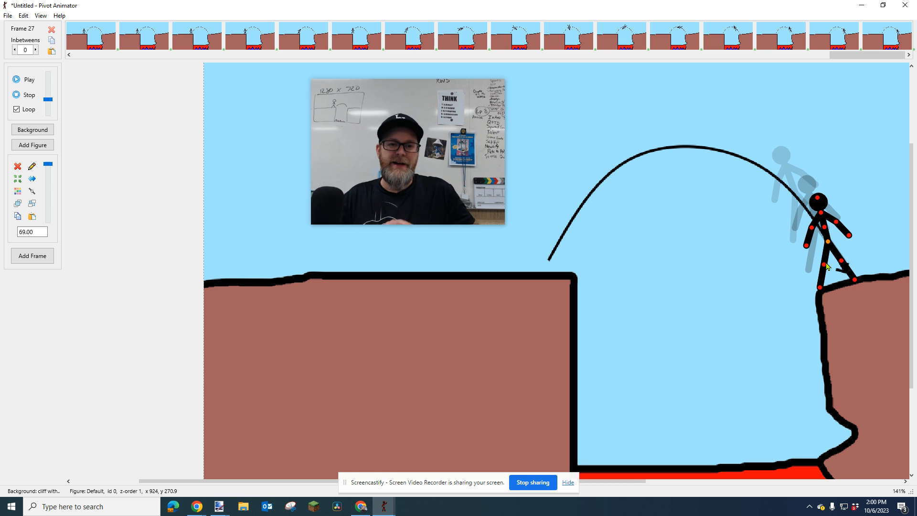
Step: Ease the landed figure onto the right cliff in shrinking increments from frame 27 onward, ending at about x 964, y 269
left_click_drag(812, 232, 843, 243)
key("ctrl+f")
key("ctrl+f")
key("ctrl+f")
scroll(844, 248, "up", 3)
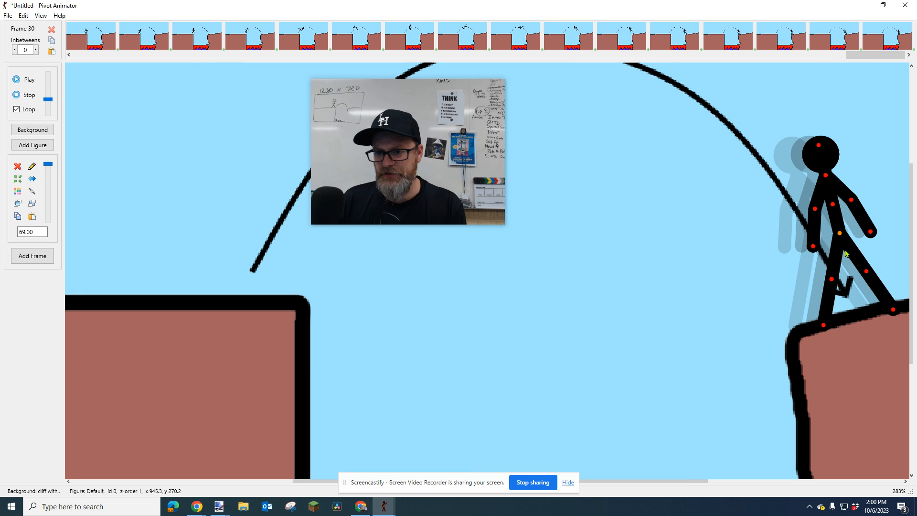
left_click_drag(841, 235, 859, 233)
key("ctrl+f")
key("ctrl+f")
key("space")
left_click_drag(860, 233, 867, 233)
Step: Hold the figure still on the right cliff by adding identical frames up to frame 39
key("space")
key("space")
key("space")
key("space")
key("space")
key("space")
key("space")
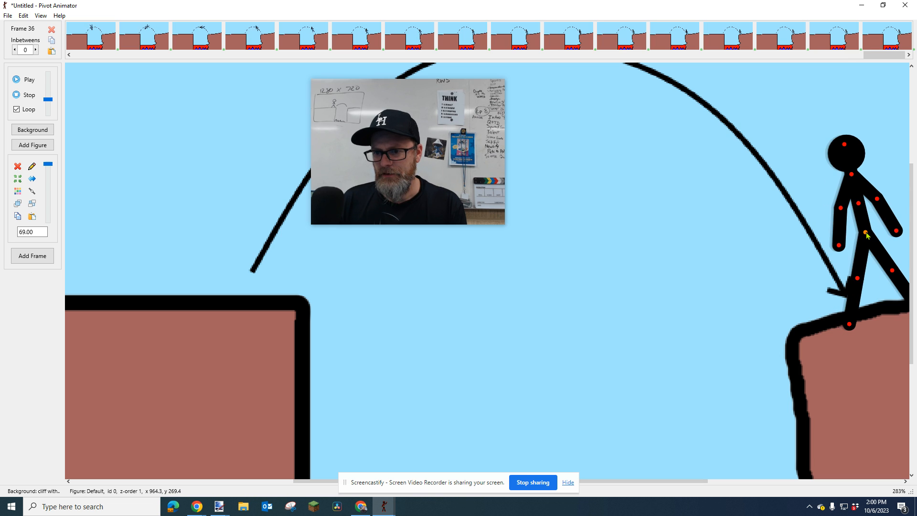
Step: Preview the whole jump animation, and stop playback
left_click(25, 79)
left_click_drag(379, 199, 755, 181)
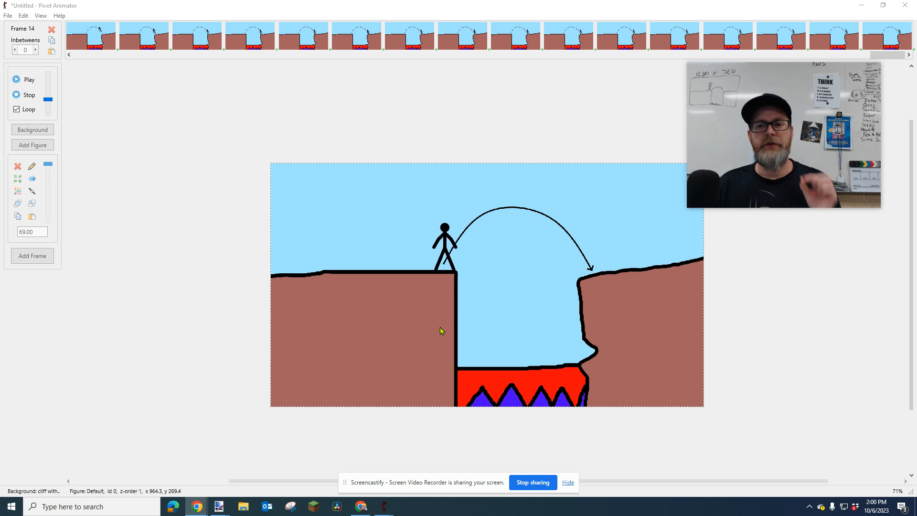
left_click(23, 95)
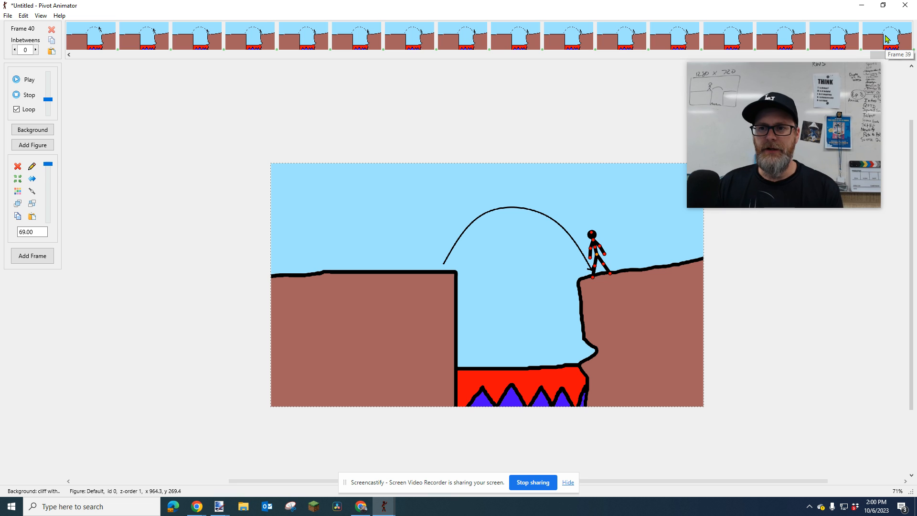
left_click_drag(898, 56, 129, 77)
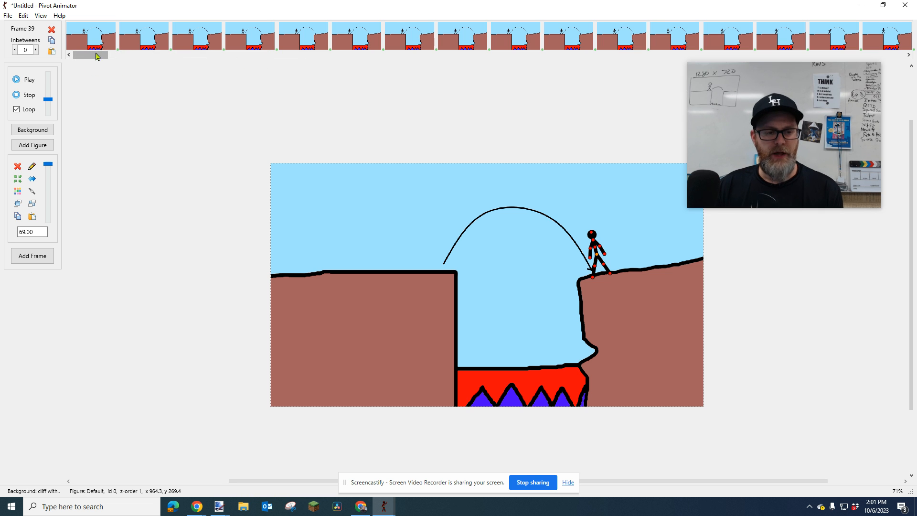
left_click(83, 39, "shift")
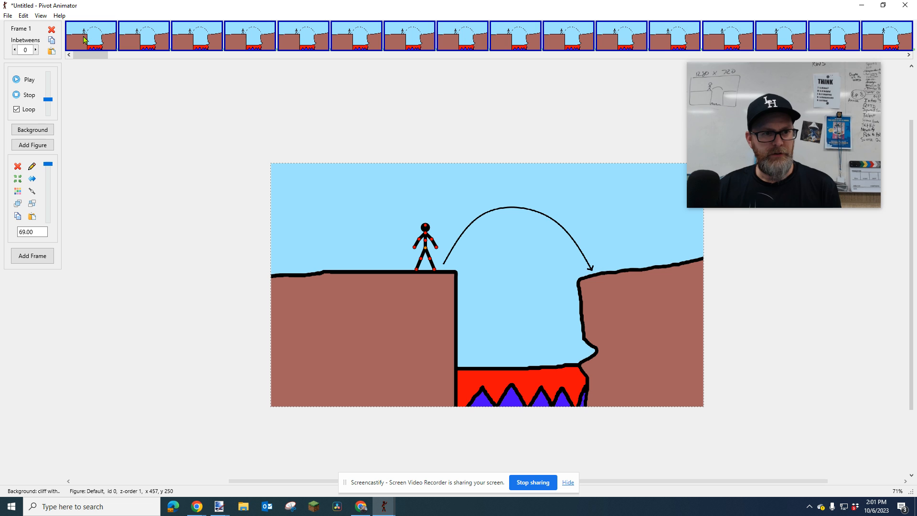
left_click(148, 43)
Step: Select all frames of the animation, from frame 1 through frame 39
left_click_drag(124, 57, 82, 60)
left_click(891, 44)
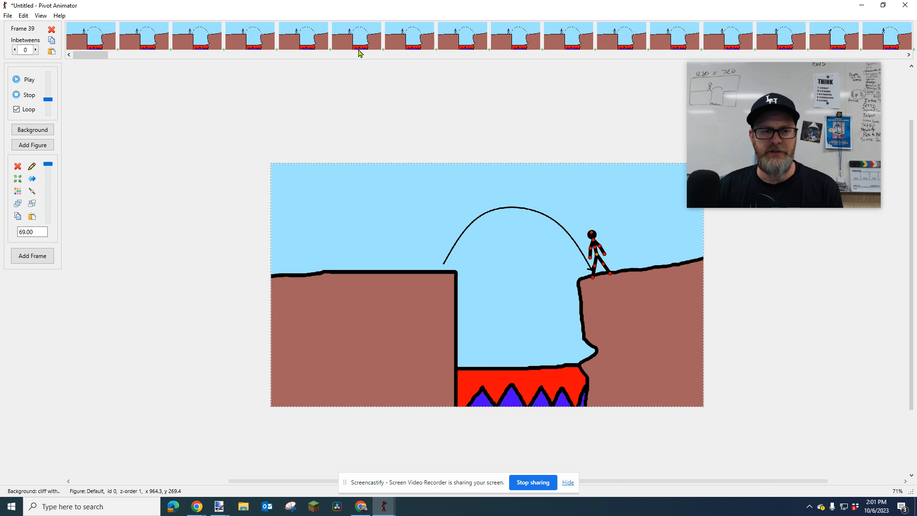
left_click_drag(173, 57, 121, 72)
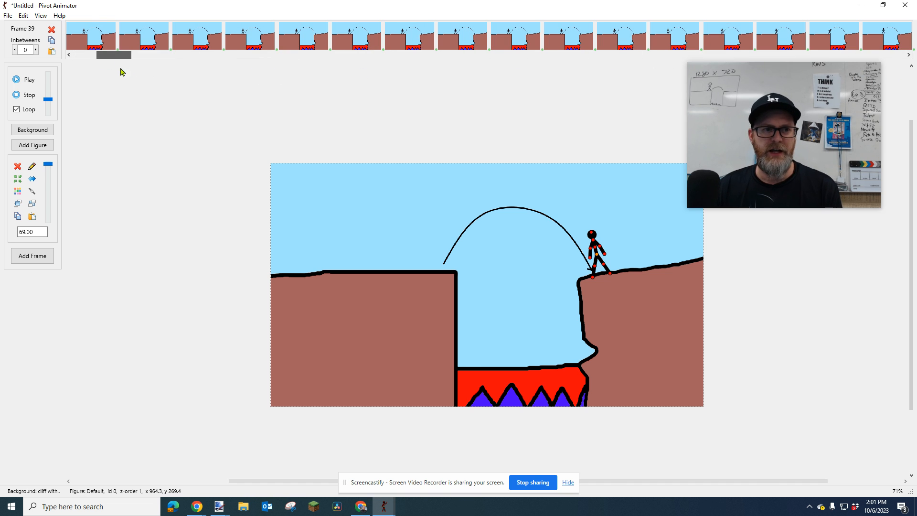
right_click(92, 40)
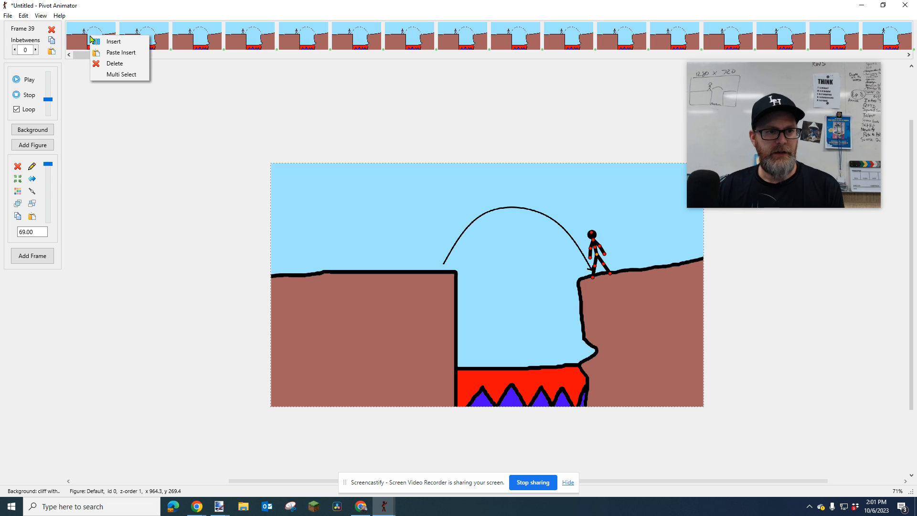
left_click(110, 75)
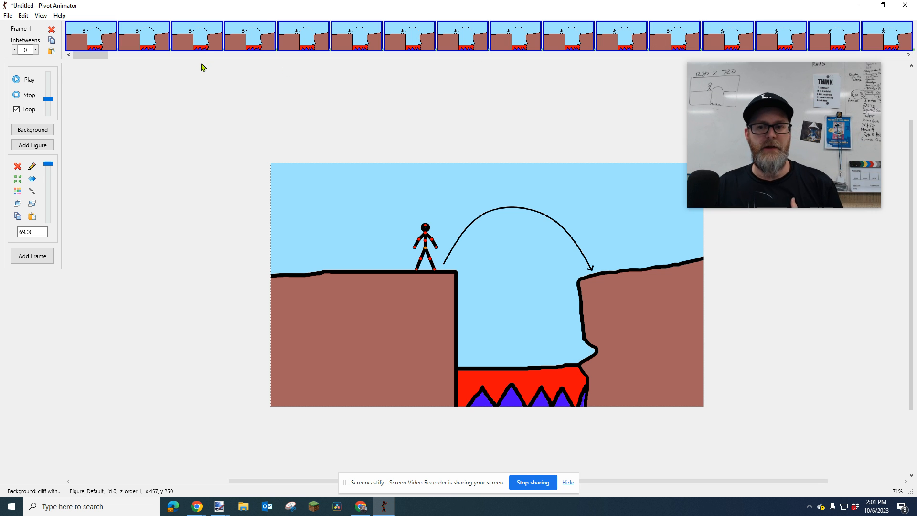
Step: Load cliff5 as the background for all selected frames, deleting the unused cliff with arc guide background
left_click(33, 130)
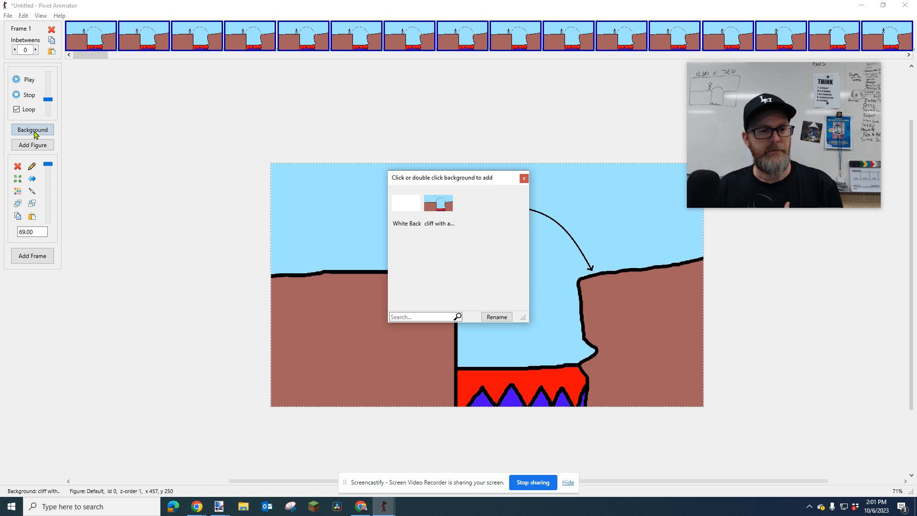
left_click(524, 180)
left_click(8, 15)
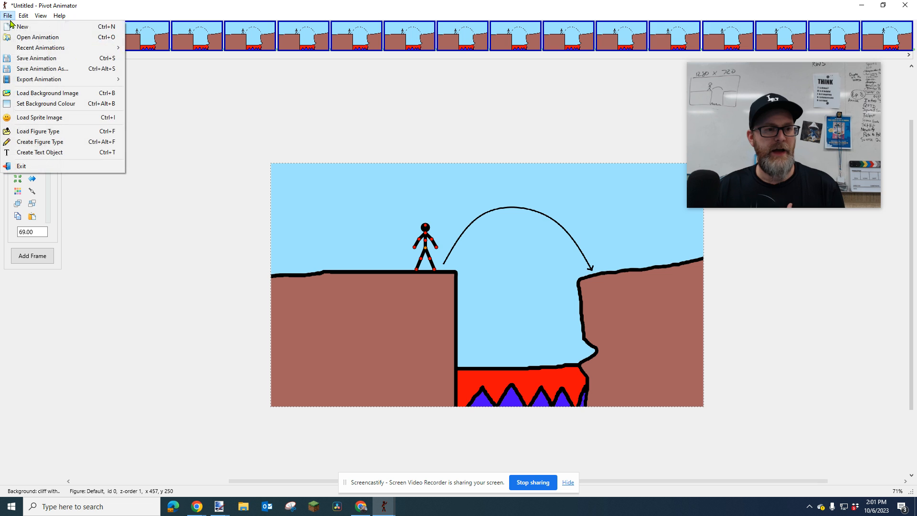
left_click(72, 93)
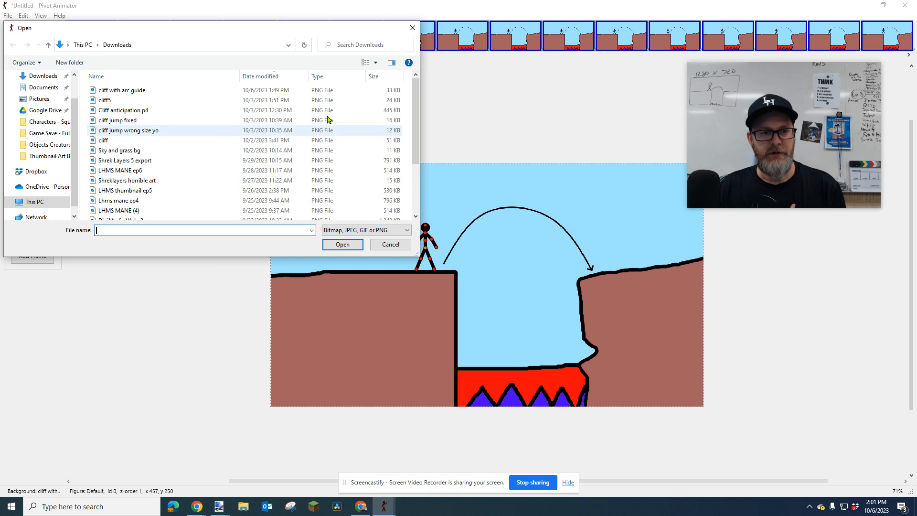
left_click(134, 101)
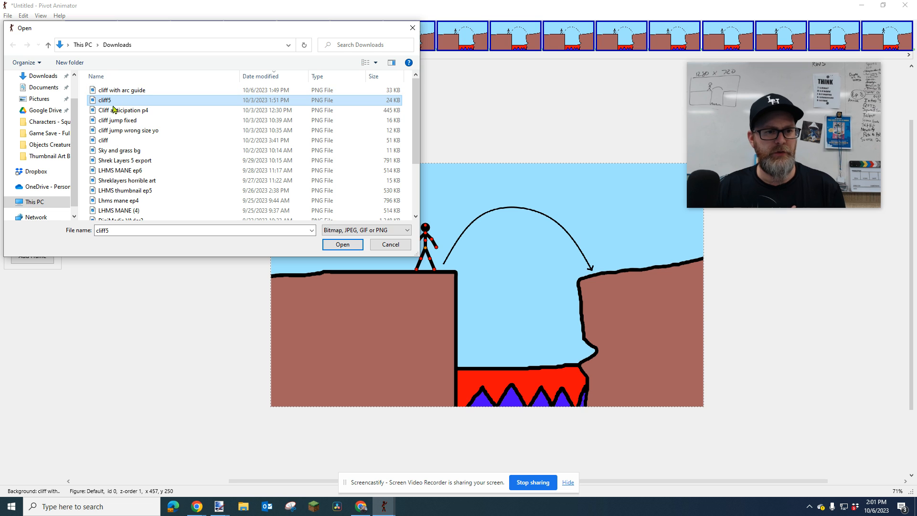
left_click(337, 244)
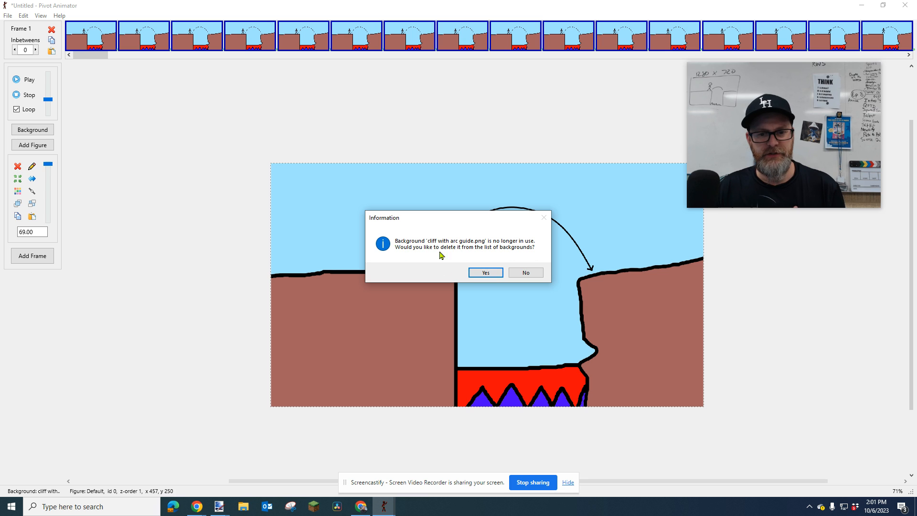
left_click(486, 273)
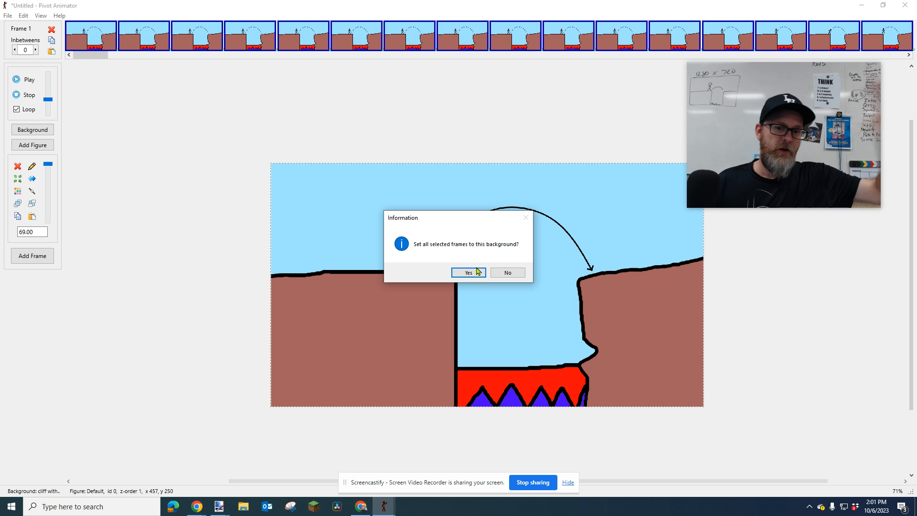
left_click(473, 276)
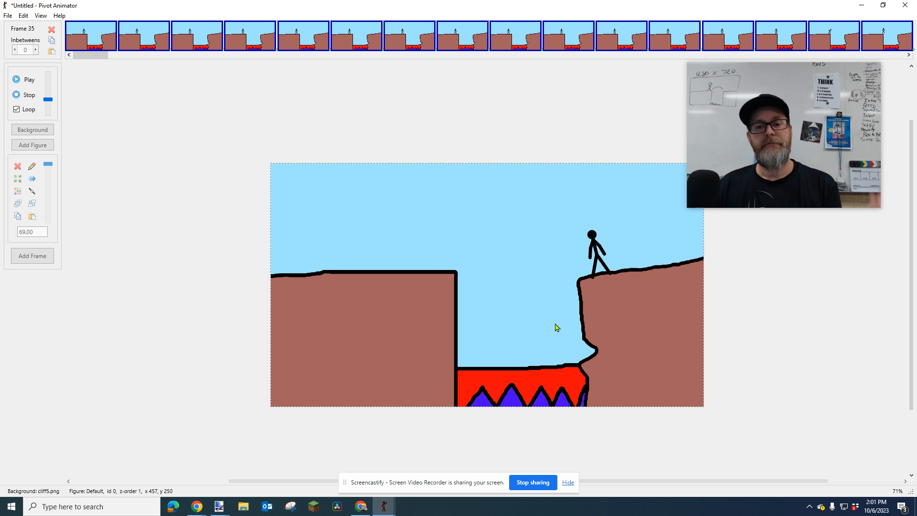
scroll(538, 314, "up", 2)
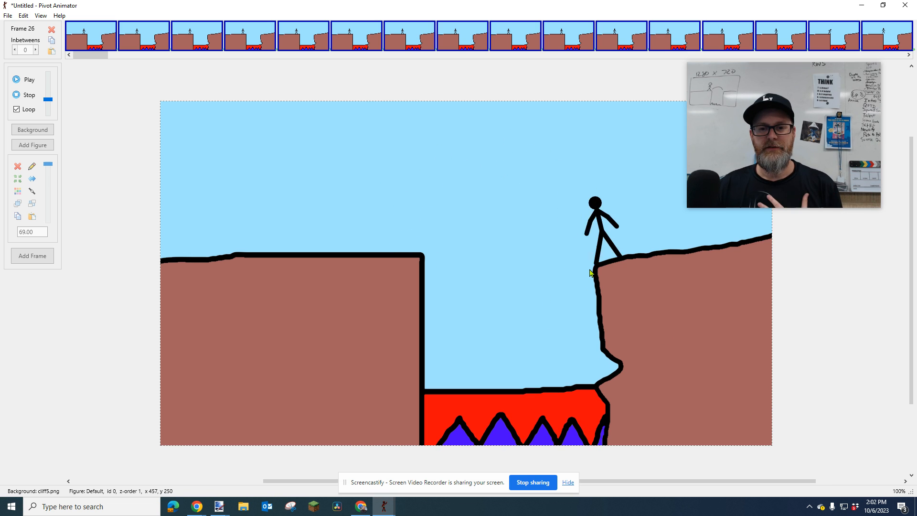